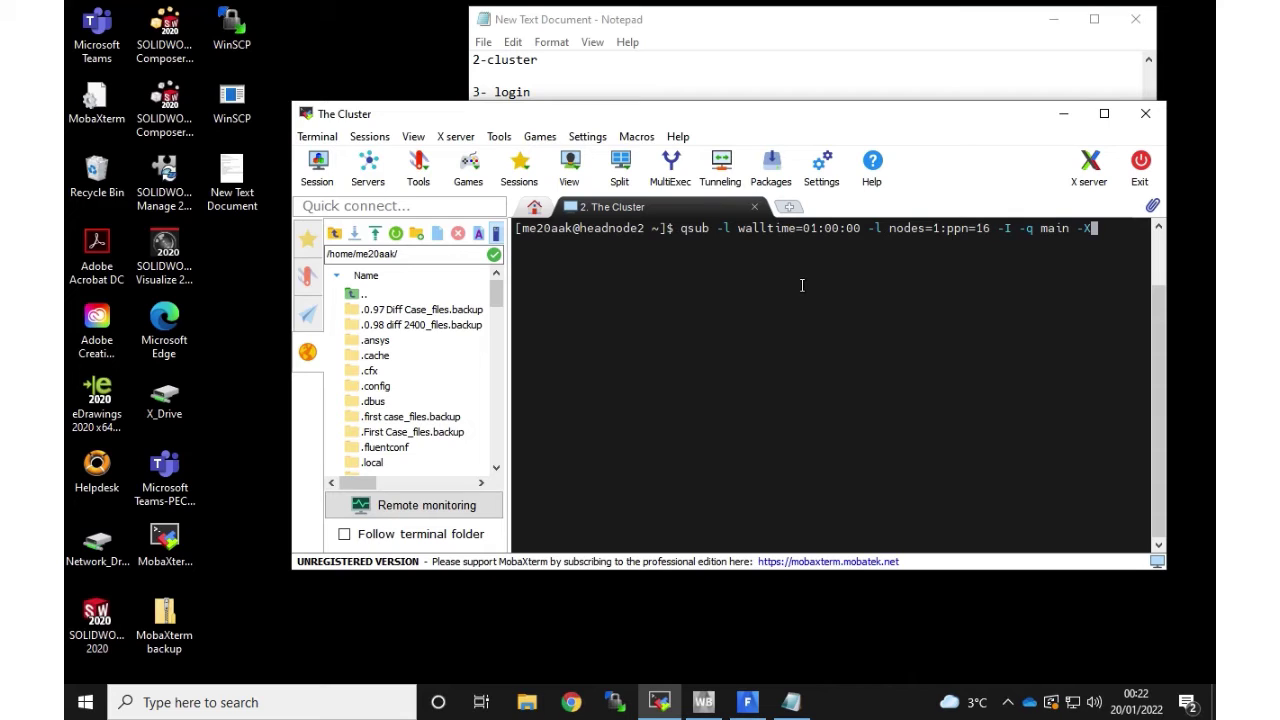
Submit the prepared interactive qsub job and launch Fluent on the compute node with /soft/ansys_inc/v192/fluent/bin/fluent.
key("Return")
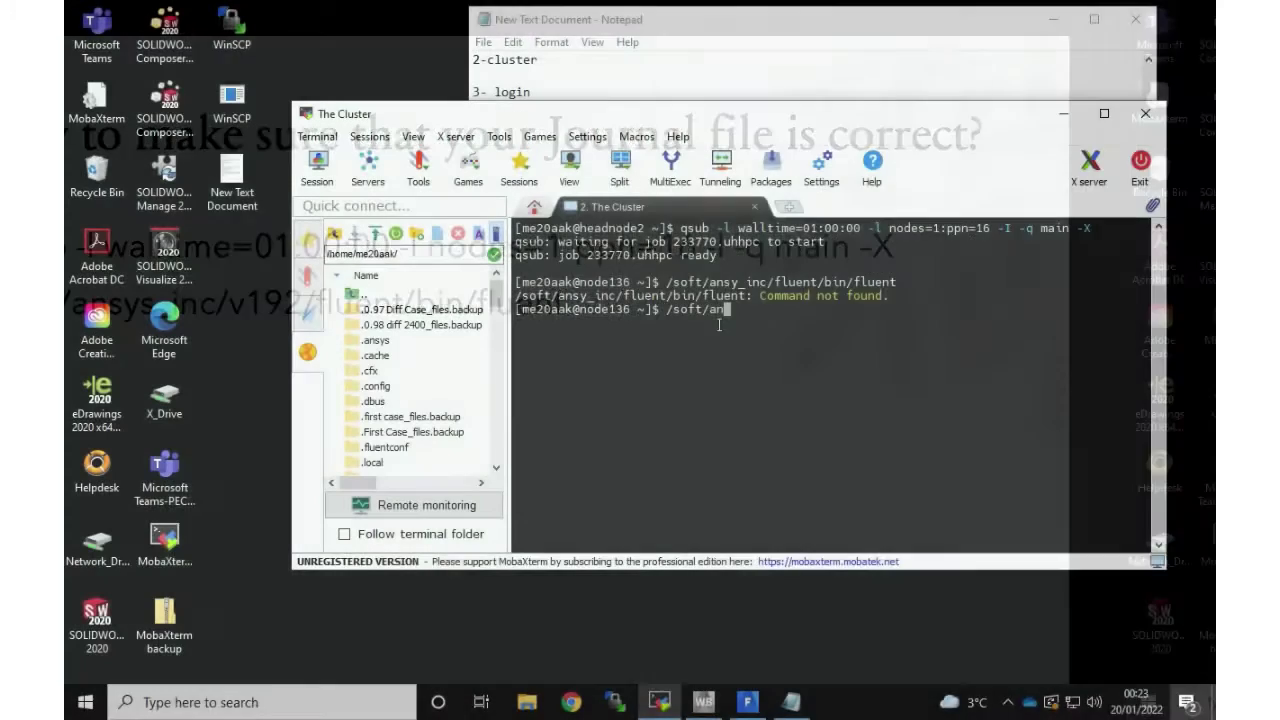
type("ys_")
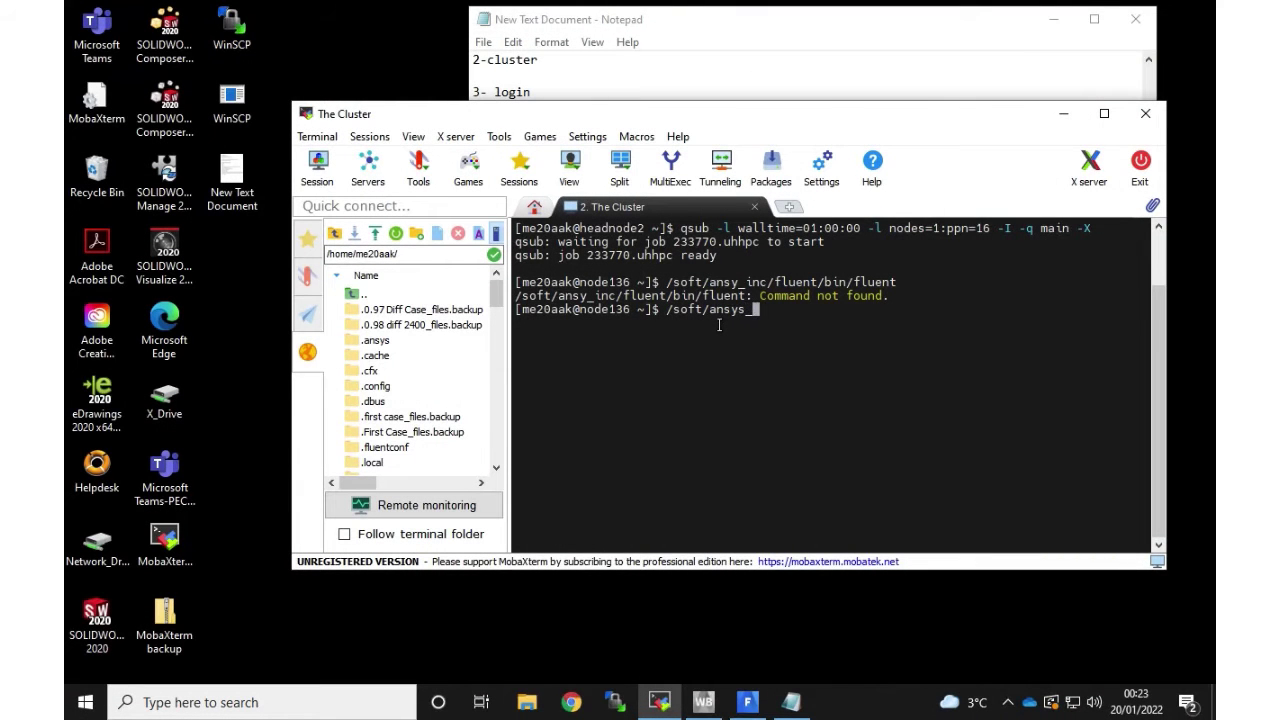
type("inc/v192")
type("/fluent/bi")
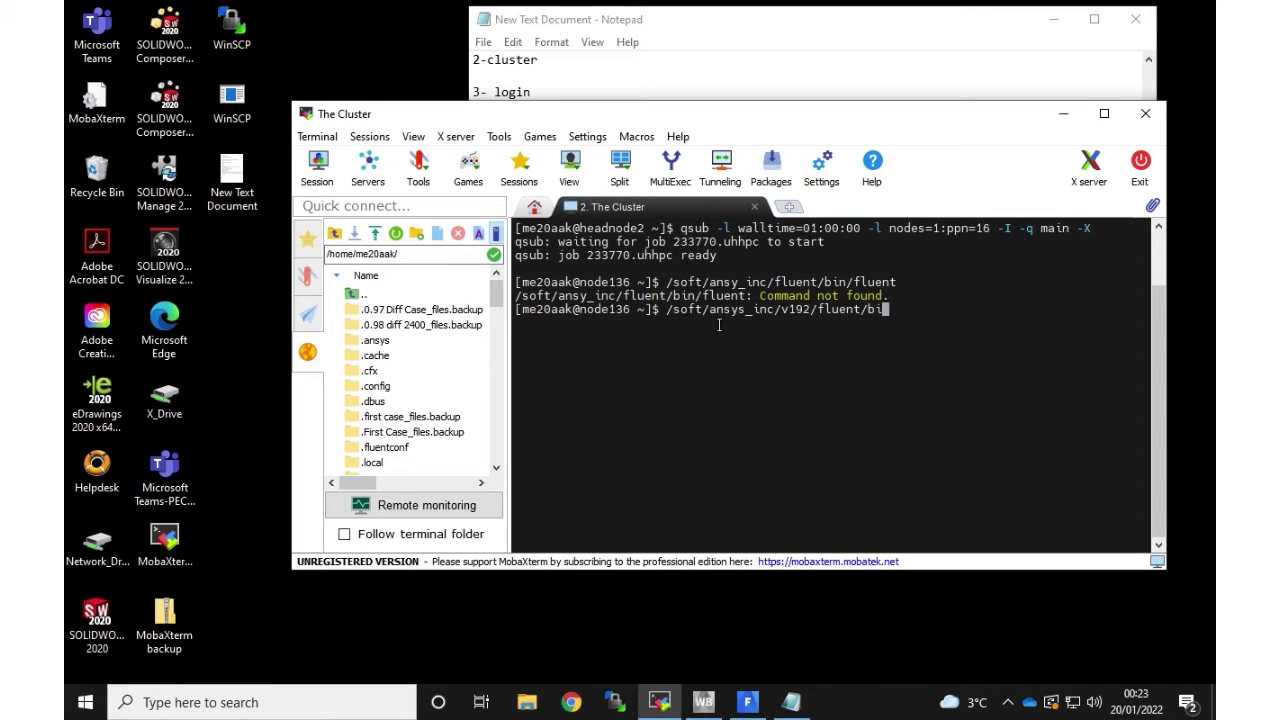
type("n/fluent")
key("Return")
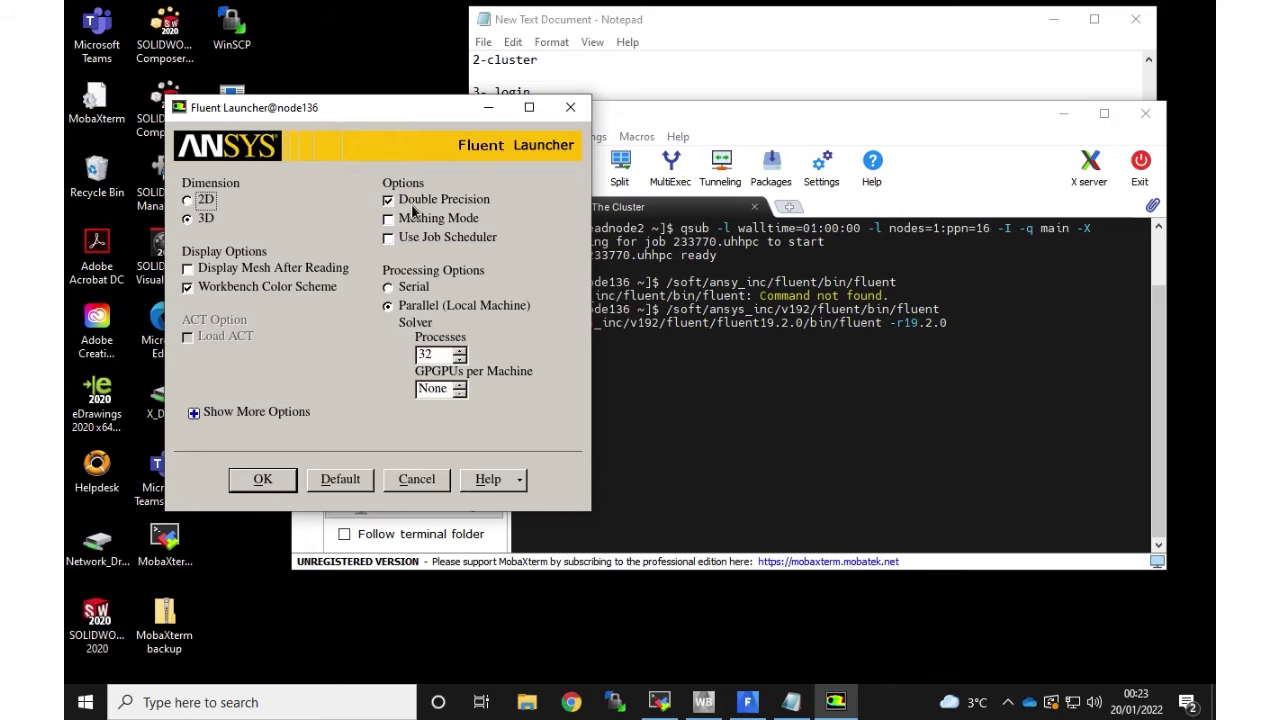
Set the parallel solver processes to 16 in the Fluent Launcher and start the solver.
left_click_drag(438, 356, 412, 360)
type("16")
left_click(266, 482)
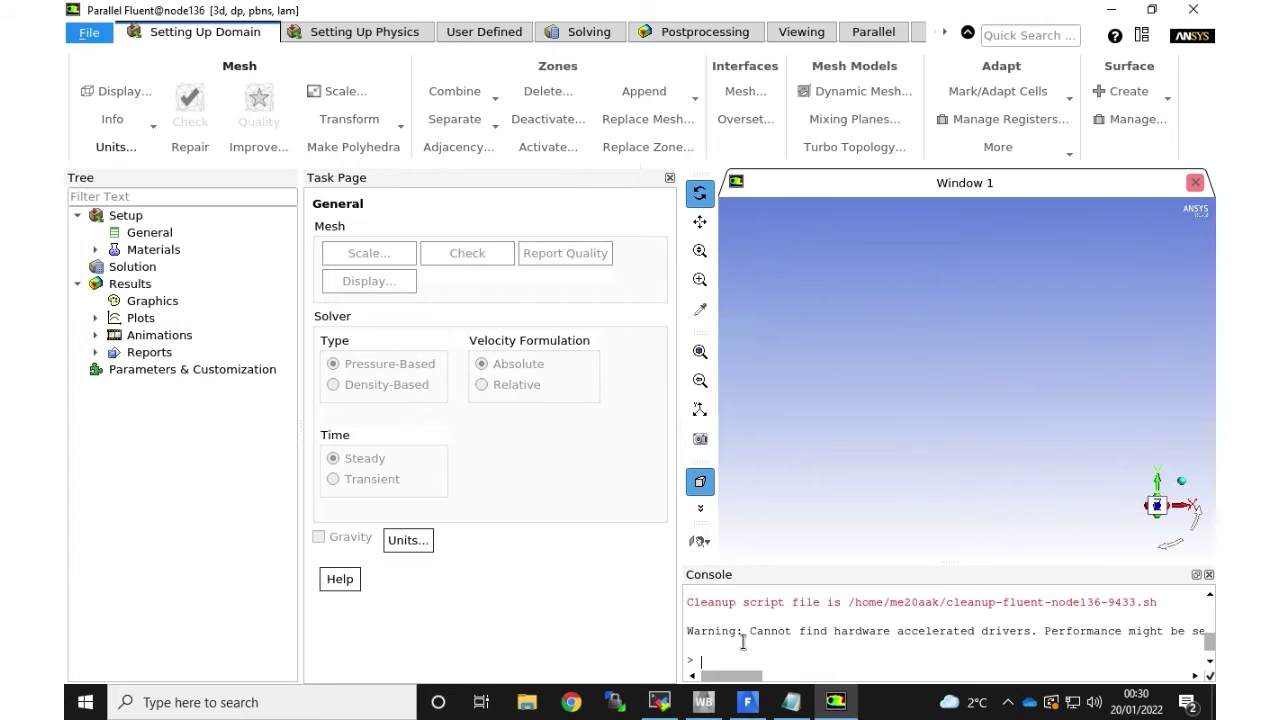
Read the case file example.cas from the account's home directory using the /rc console command.
left_click(709, 657)
type("/rc /home/me20aak")
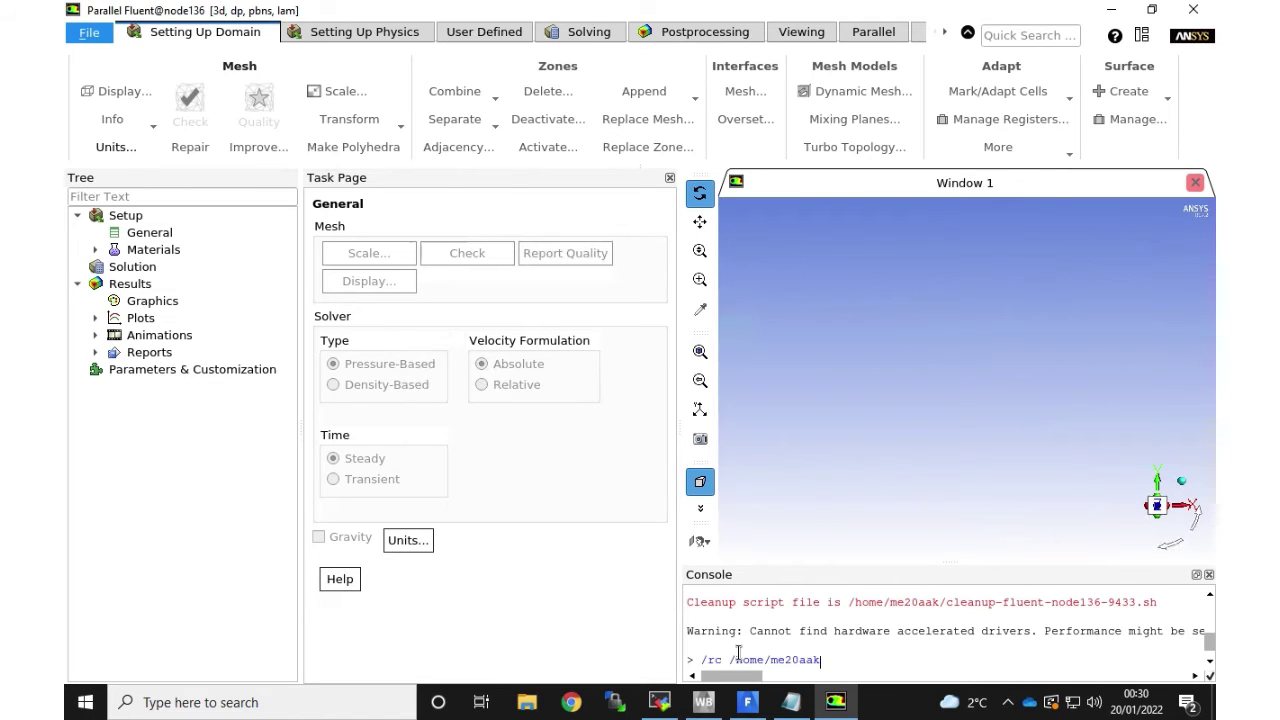
type("/example.cas")
key("Return")
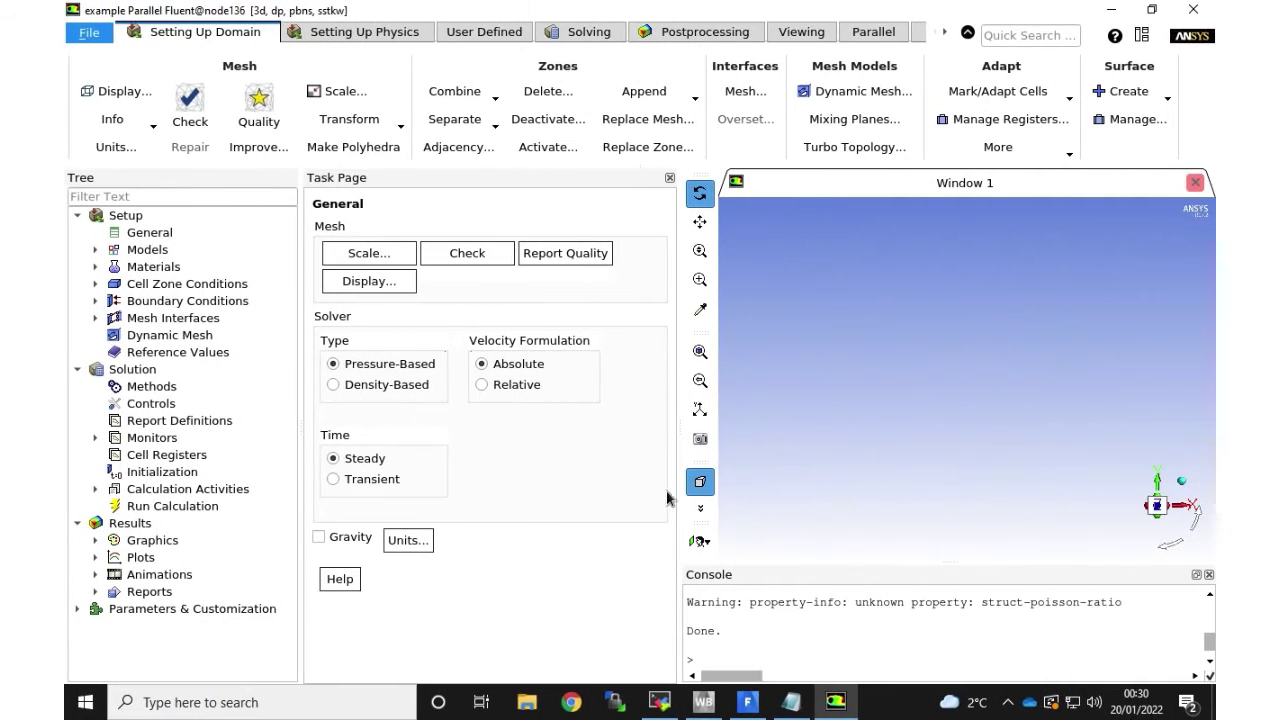
Read the data file example.dat from the account's home directory using the /rd console command.
type("rd")
key("BackSpace")
key("BackSpace")
type("/rd /home/me20aak/example")
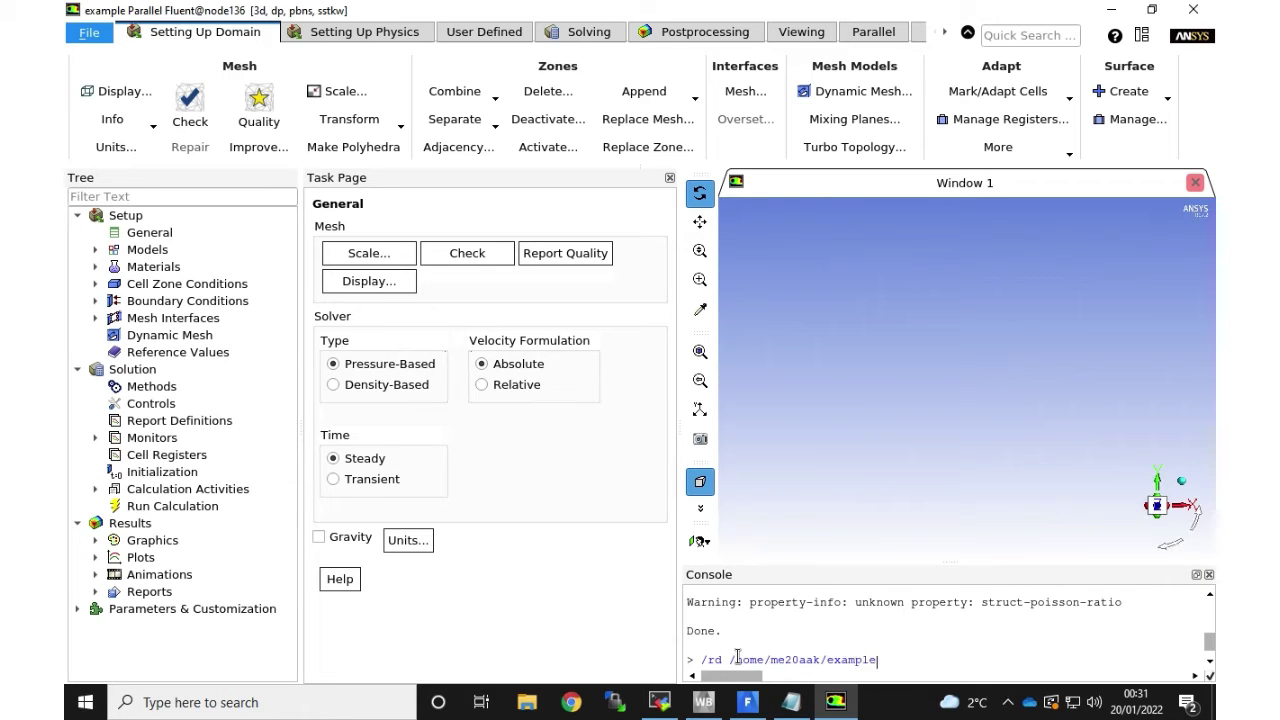
type(".dat")
key("Return")
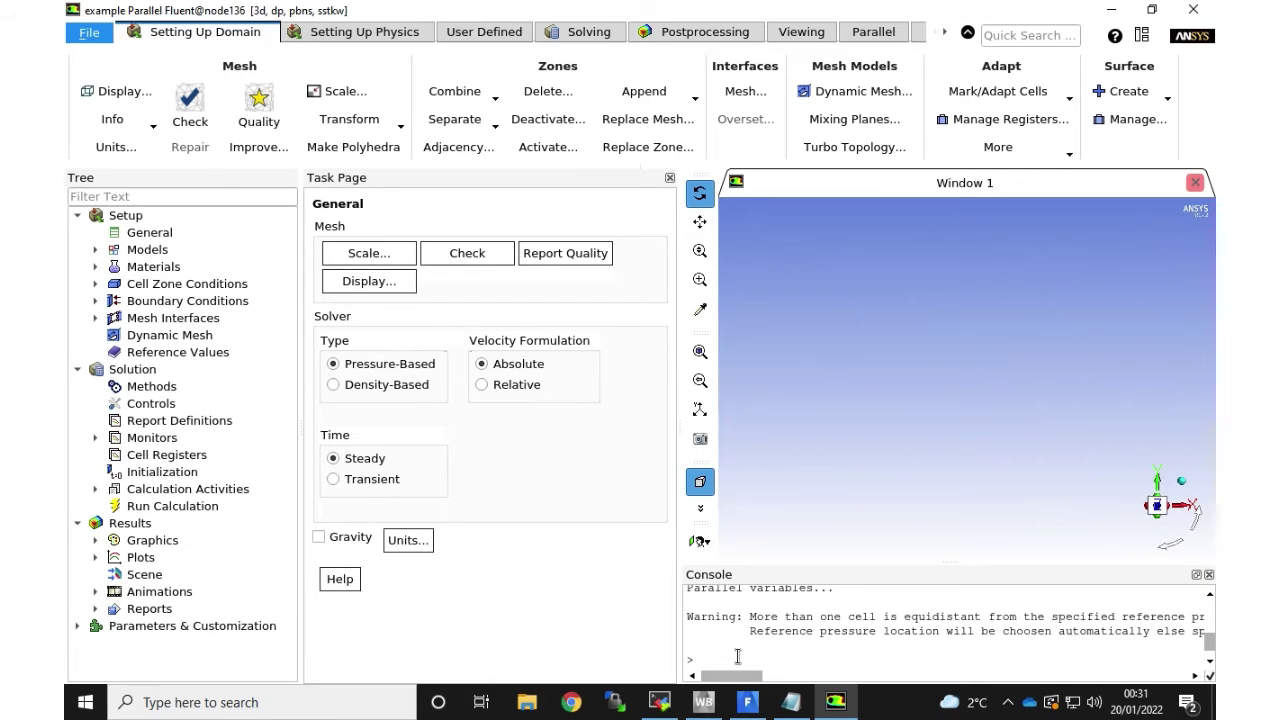
Initialize the solution with /solve/init/init and run one iteration with /solve/iter 1.
type("/solv")
type("e/init/init")
key("Return")
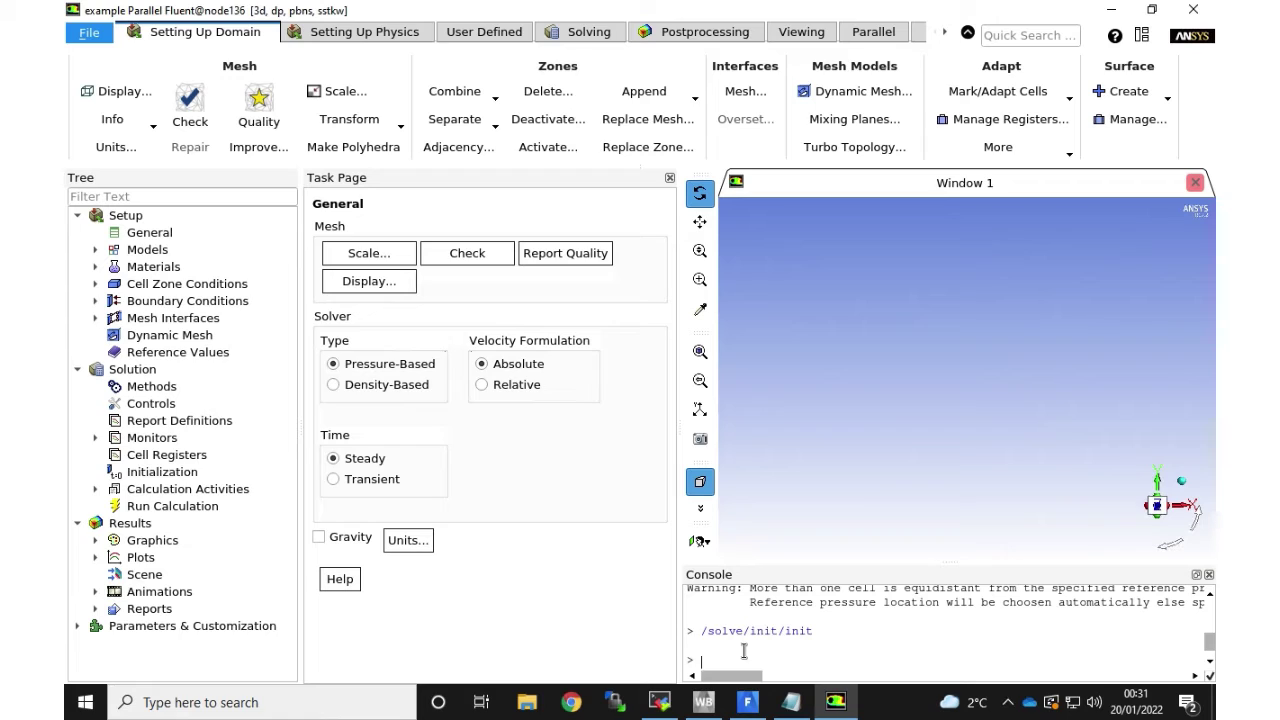
type("/solve/iter 1")
key("Return")
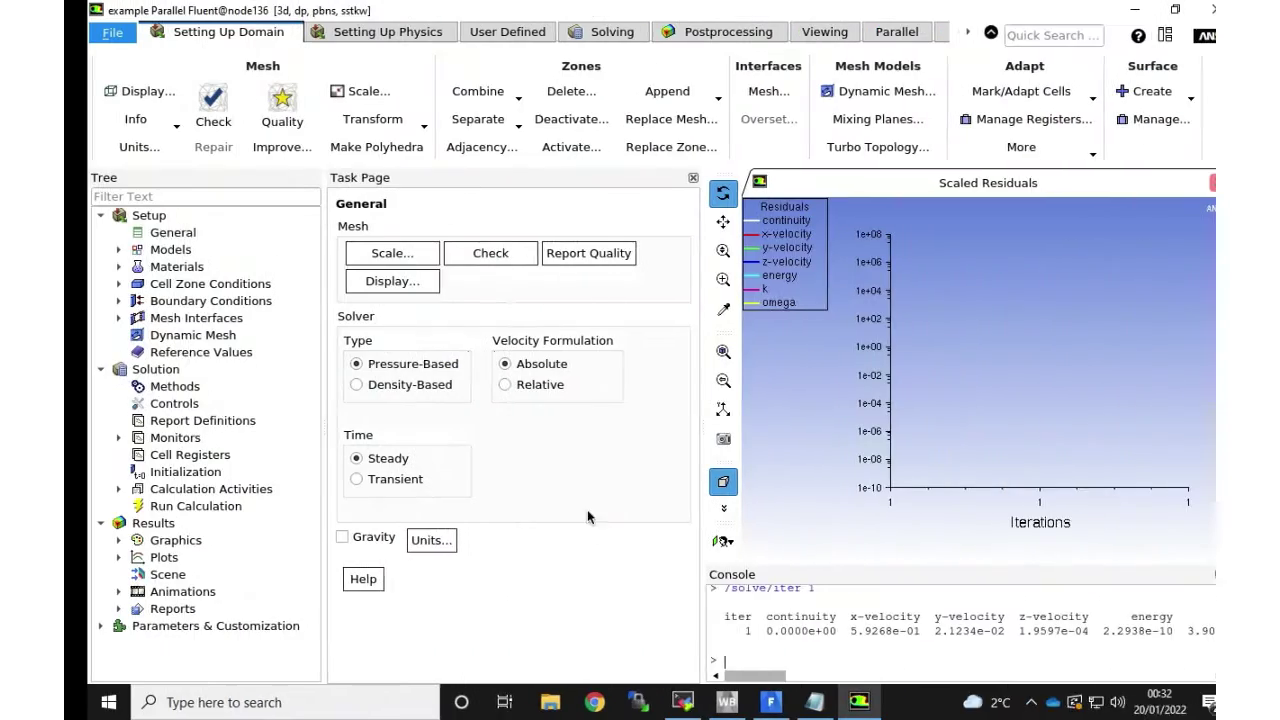
Write the case to example.cas in the home directory with /wc, overwriting the existing file.
type("/")
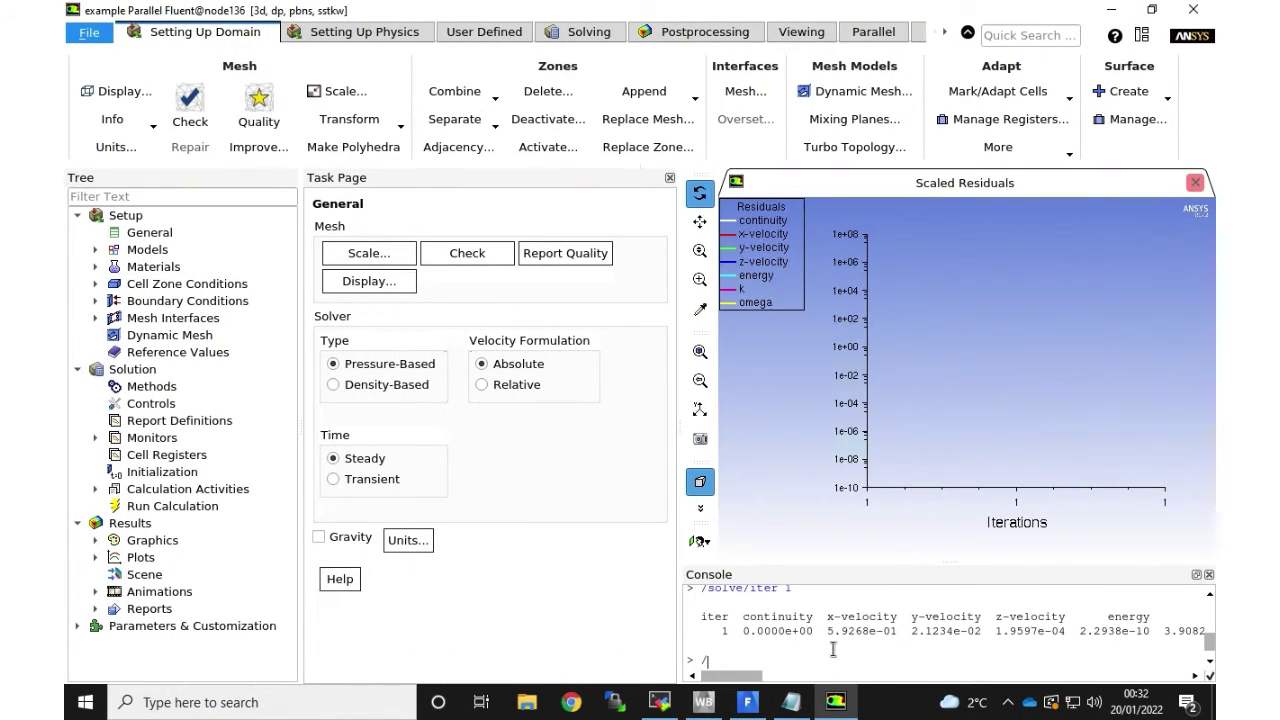
type("wc /home/me20aak/exampl")
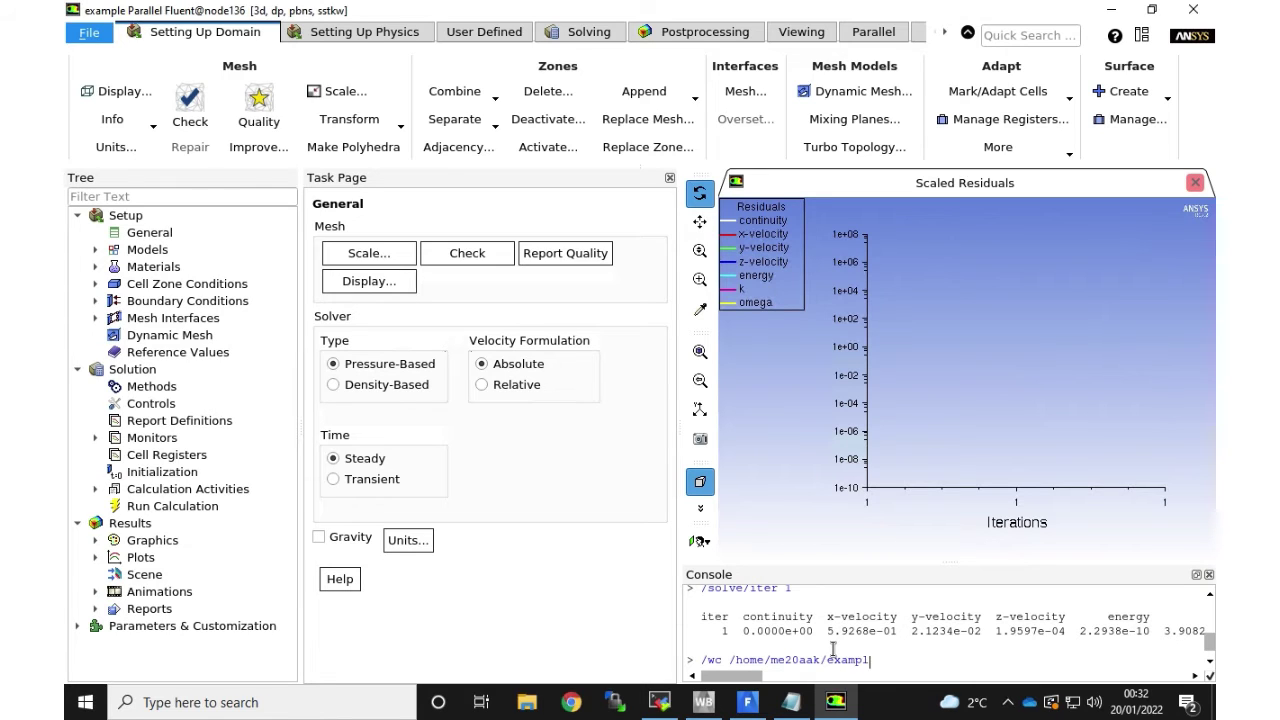
type("e.cas")
key("Return")
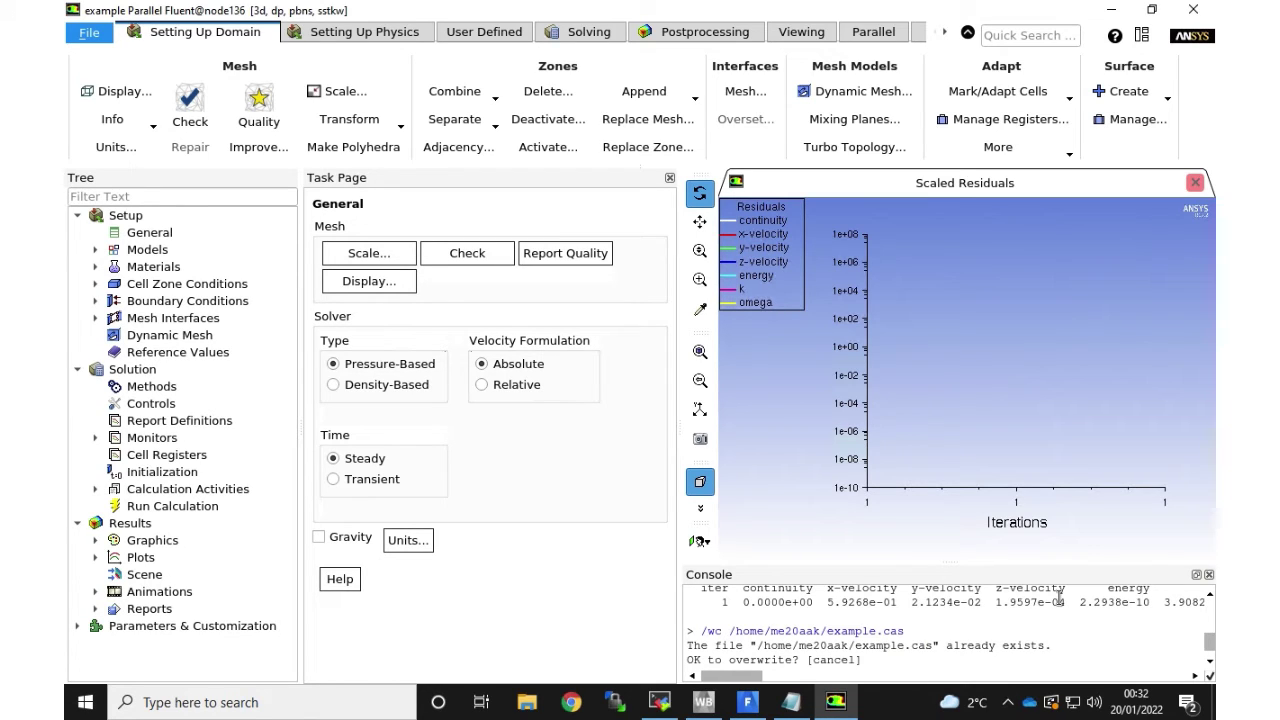
type("yes")
key("Return")
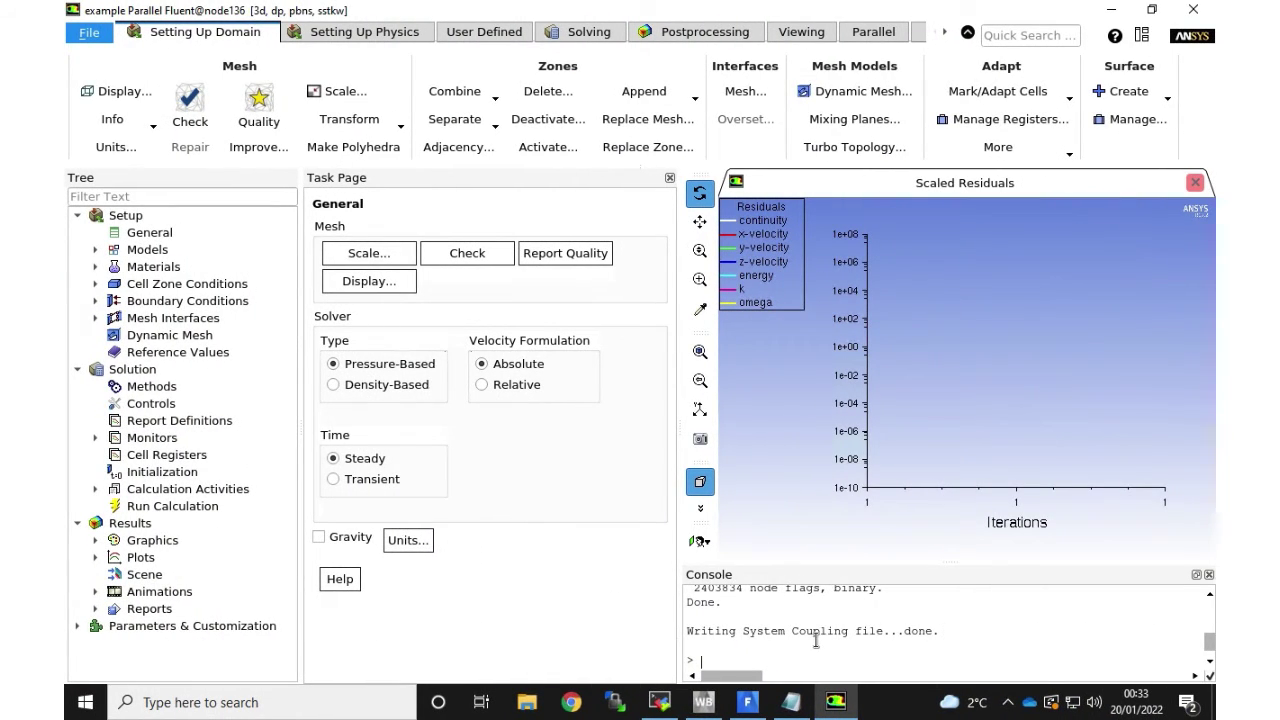
Write the solution data to example.dat in the home directory with /wd, overwriting the existing file.
type("/wd /home/me20aak/ex")
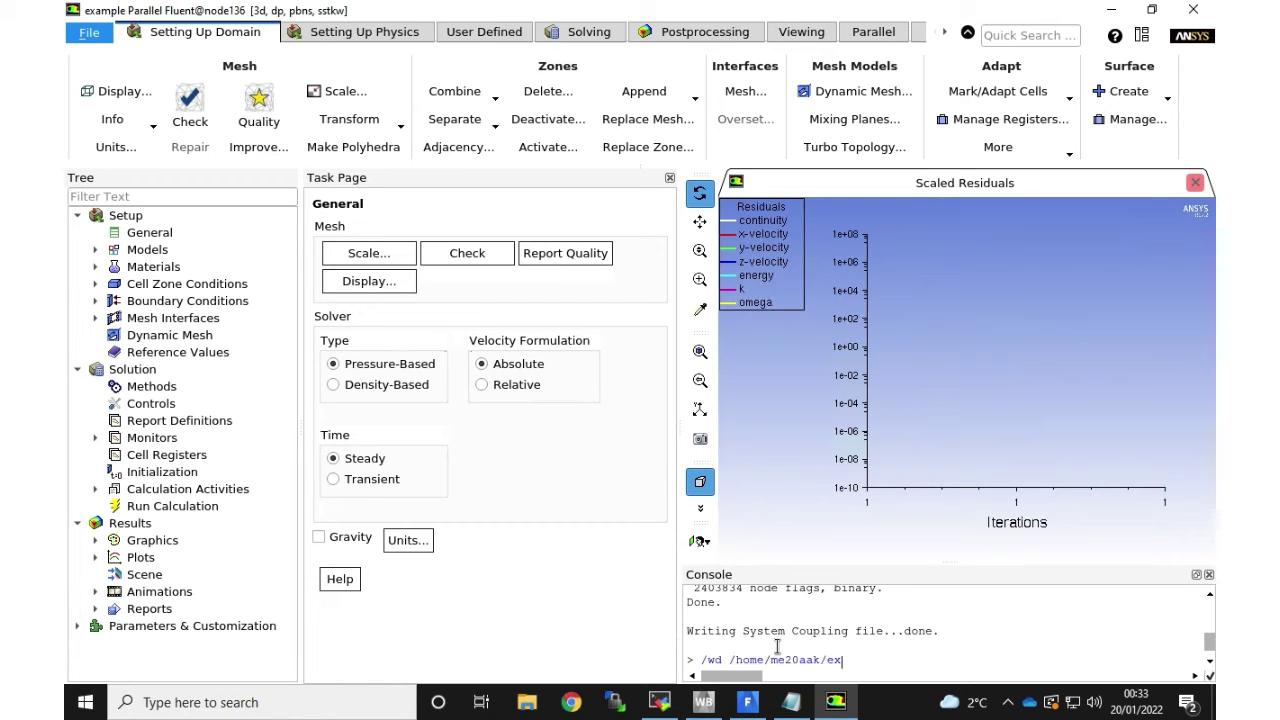
type("ample.dat")
key("Return")
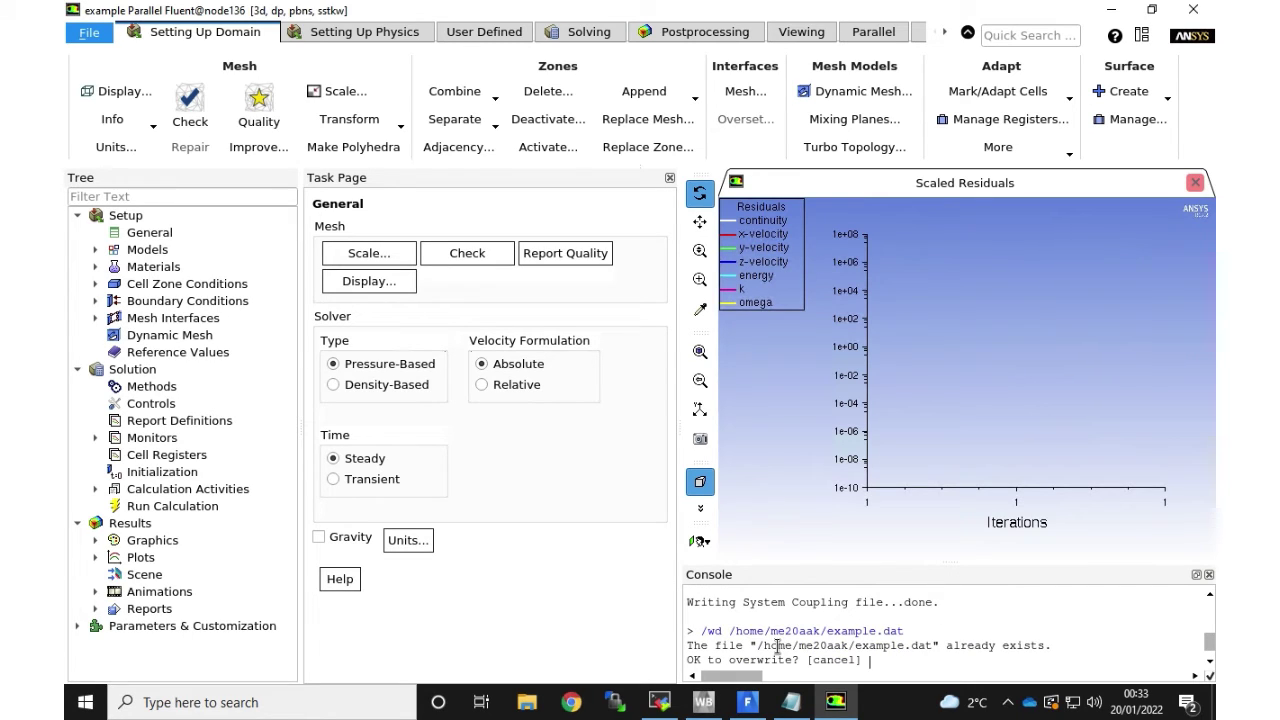
type("yes")
key("Return")
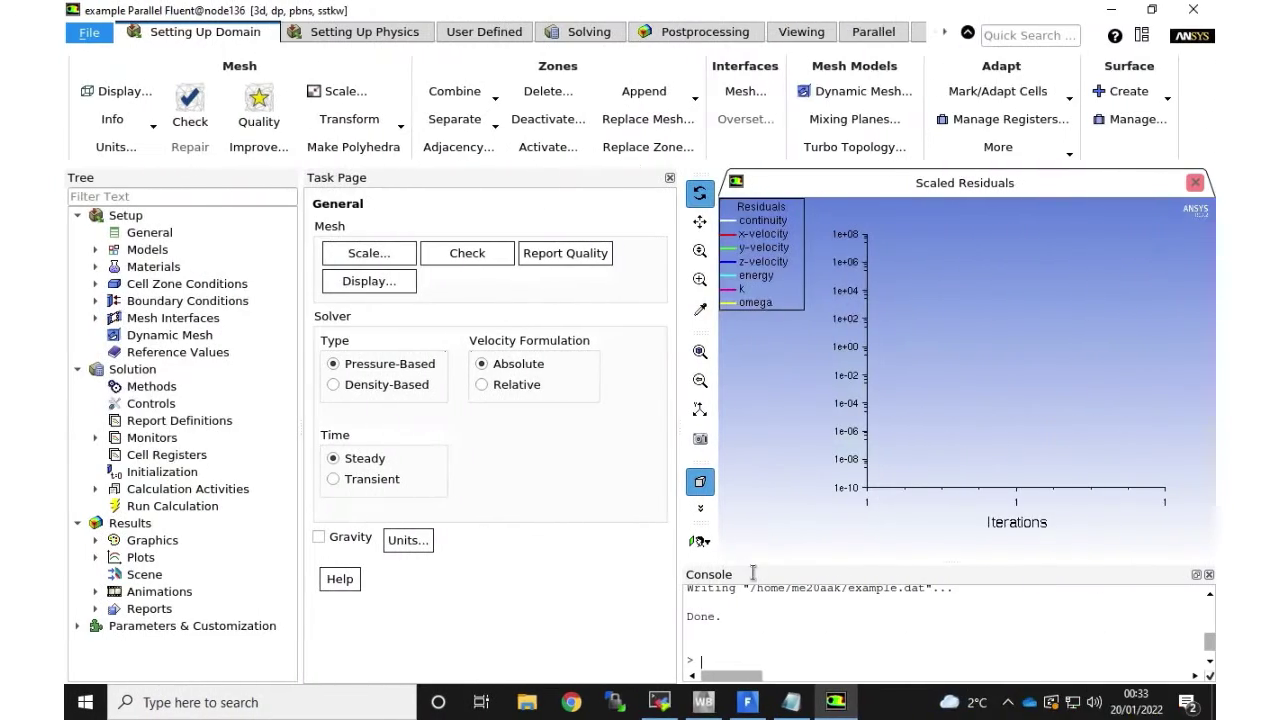
Exit Fluent with the /exit command and clear the cluster terminal.
type("/exit")
key("Return")
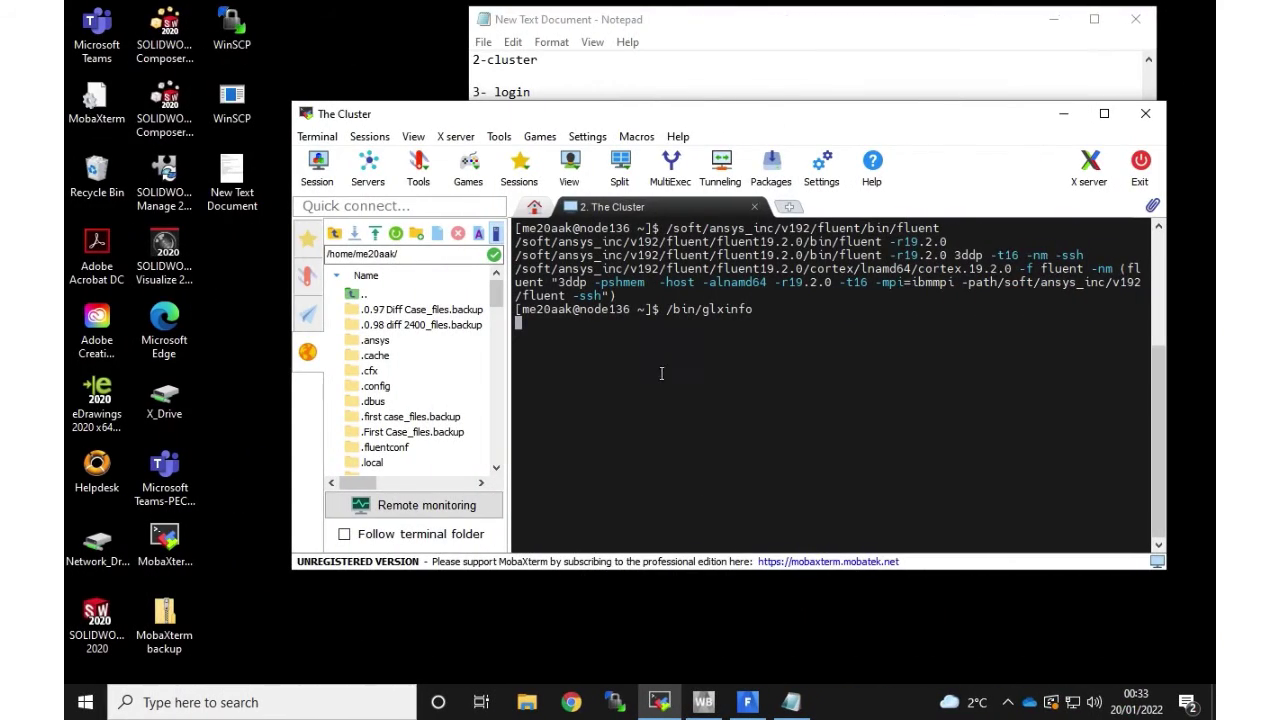
type("clear")
key("Return")
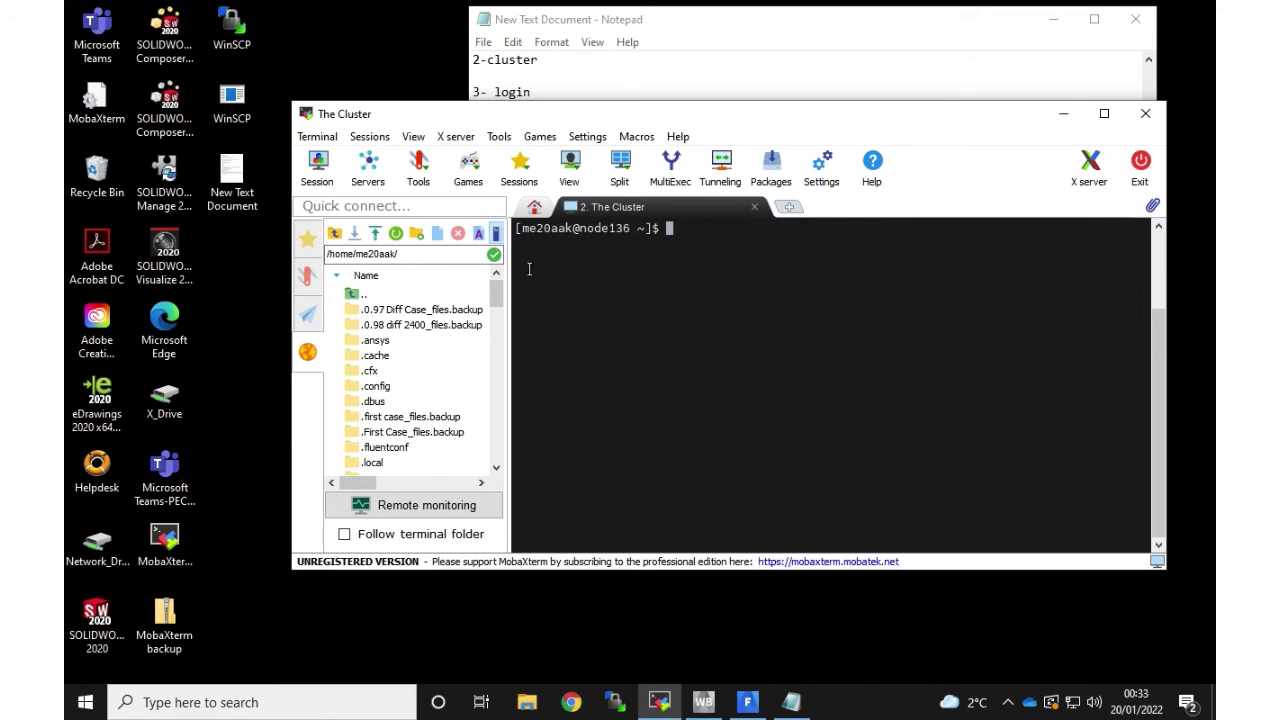
Close the Notepad document and maximize the cluster terminal with its file browser hidden.
left_click(307, 352)
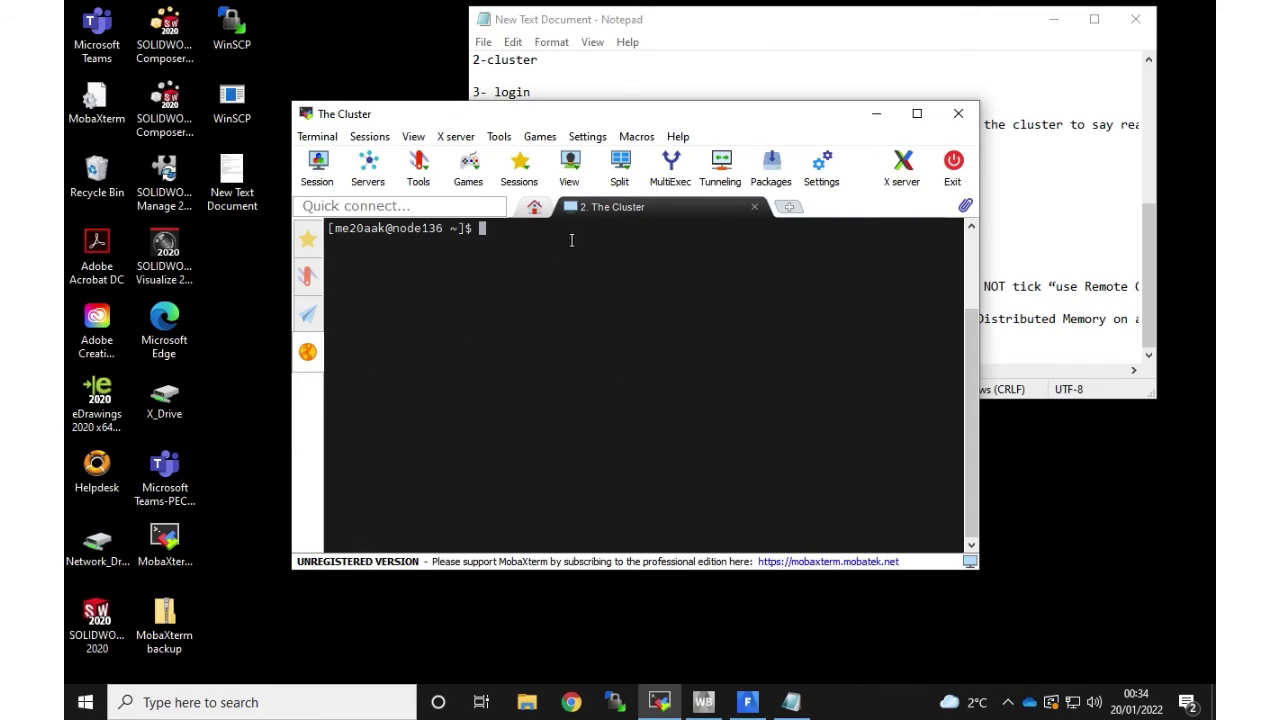
left_click(1138, 20)
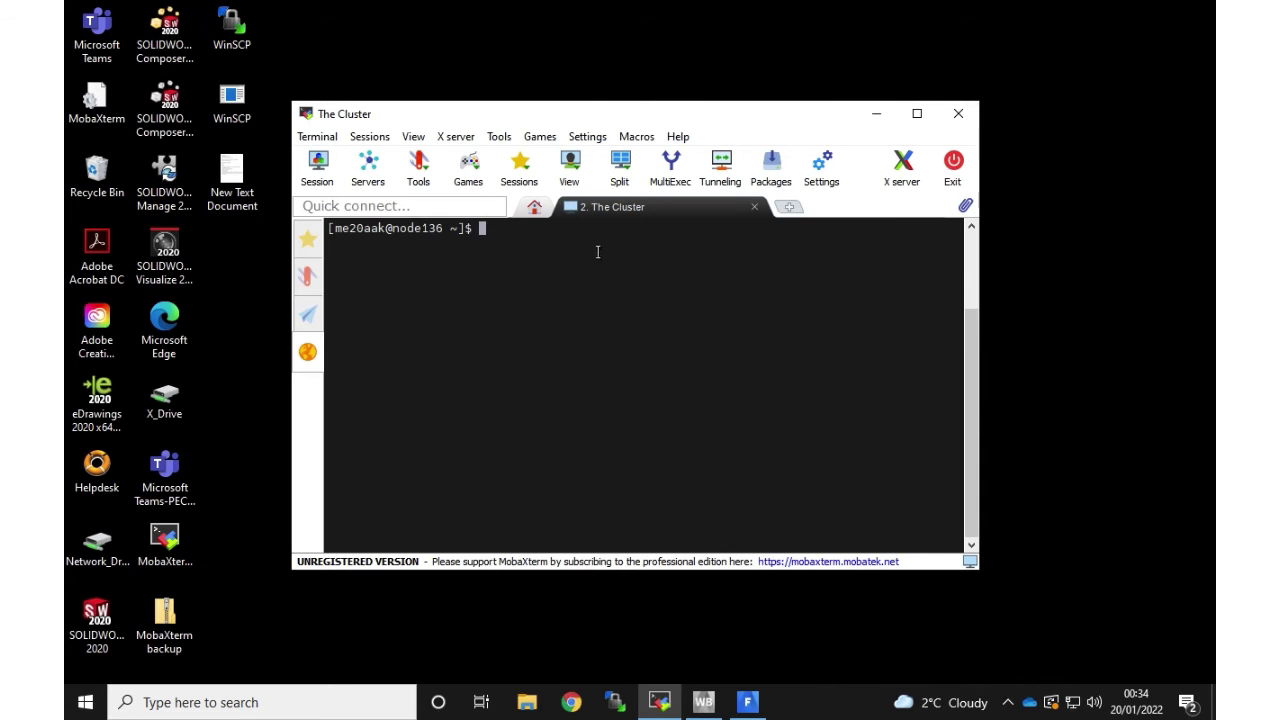
left_click(917, 113)
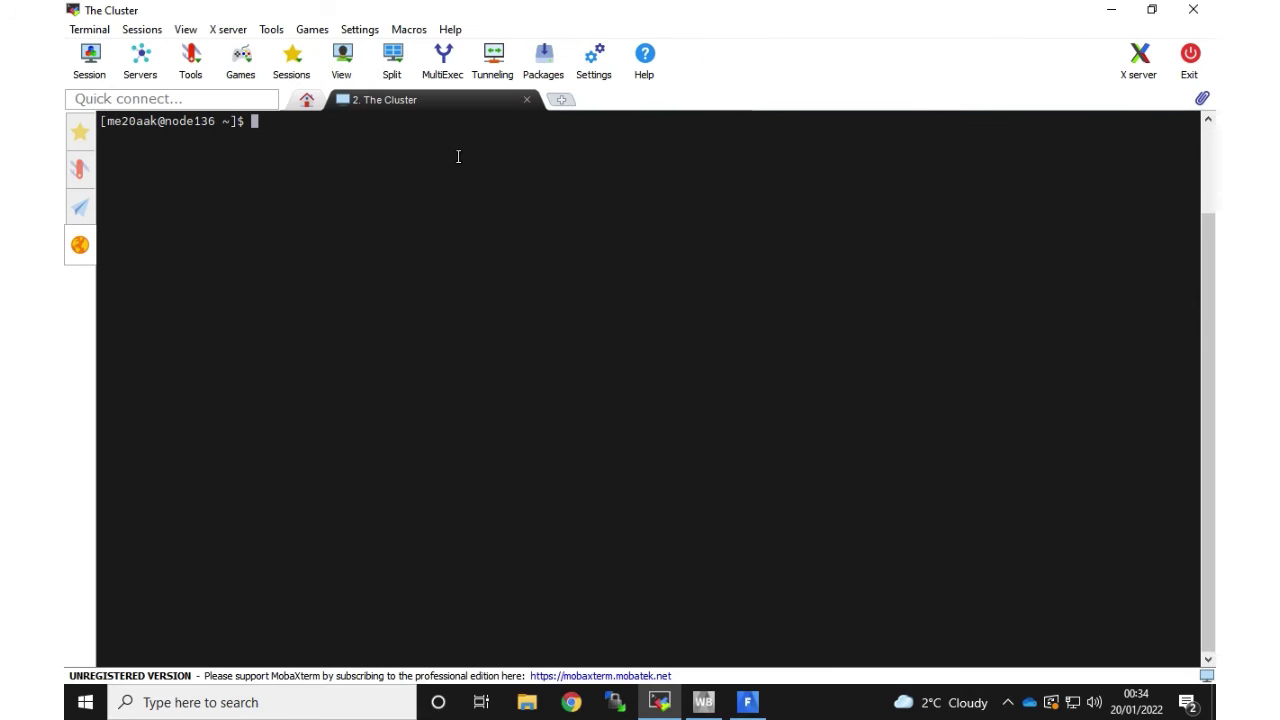
Create example.jou in nano and paste in the journal commands copied from the Journal file slide.
type("nano example.jou")
key("Return")
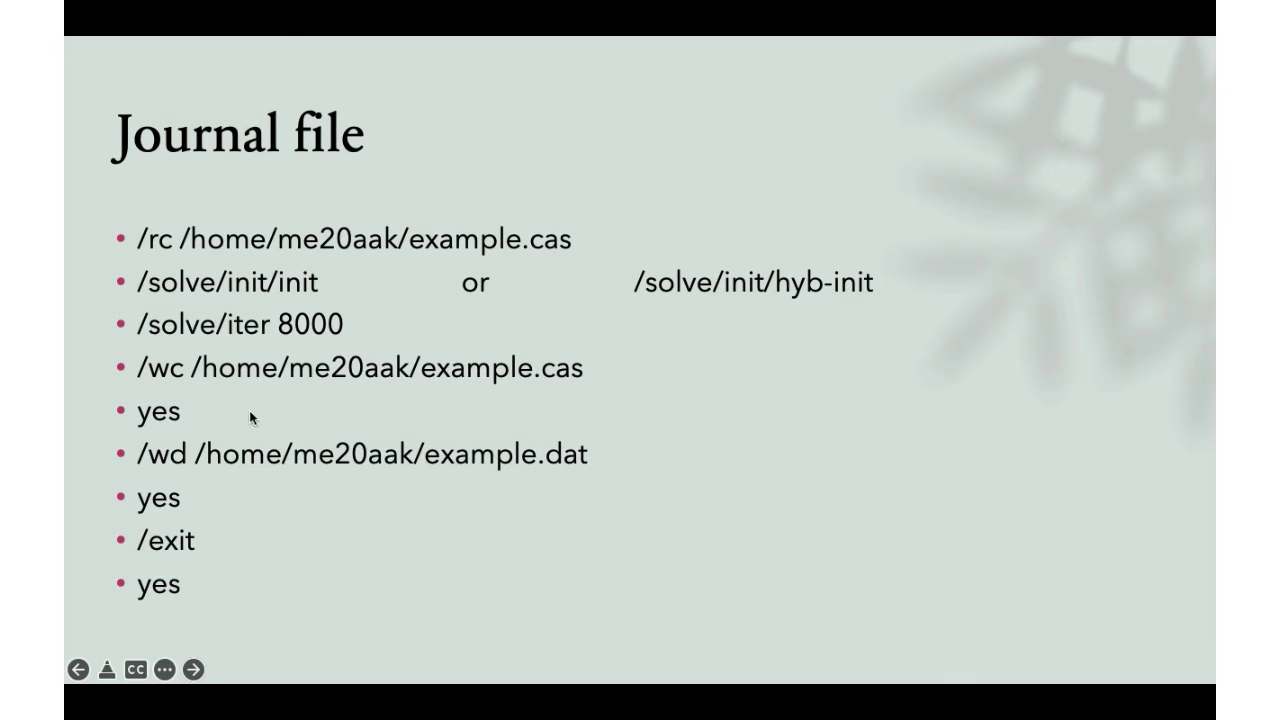
key("Escape")
left_click(386, 568)
left_click_drag(386, 568, 352, 302)
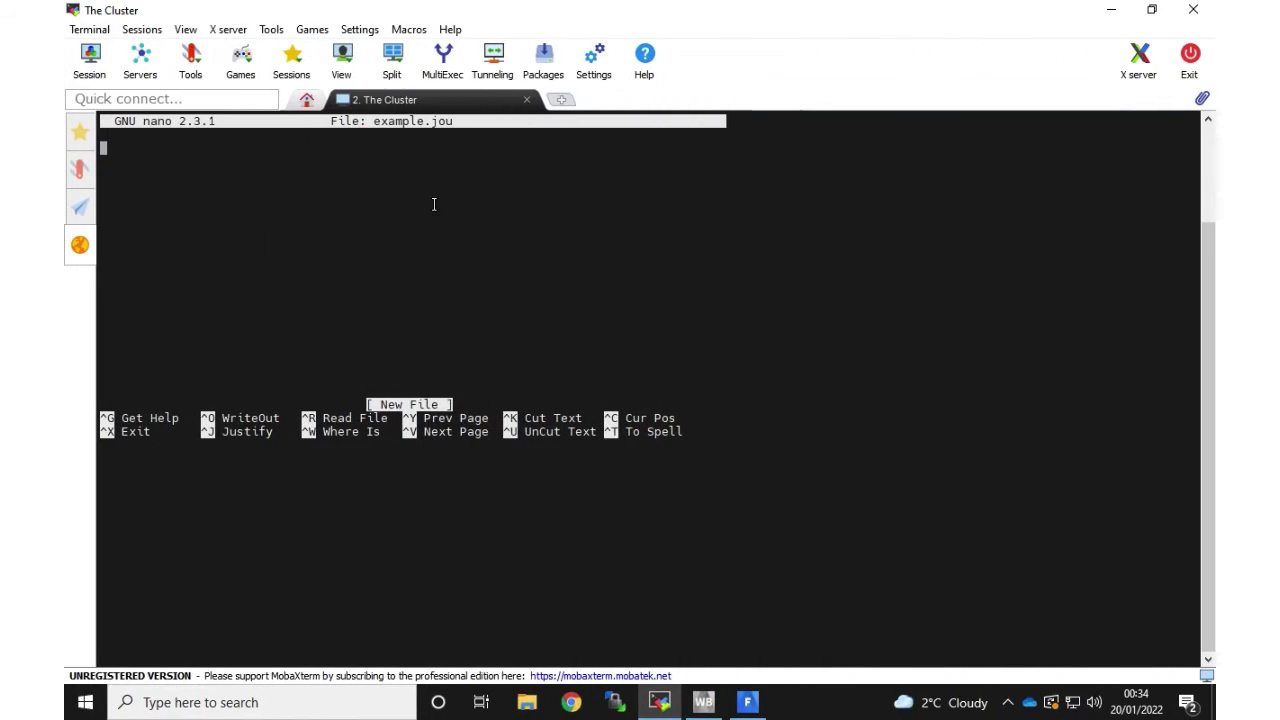
right_click(434, 203)
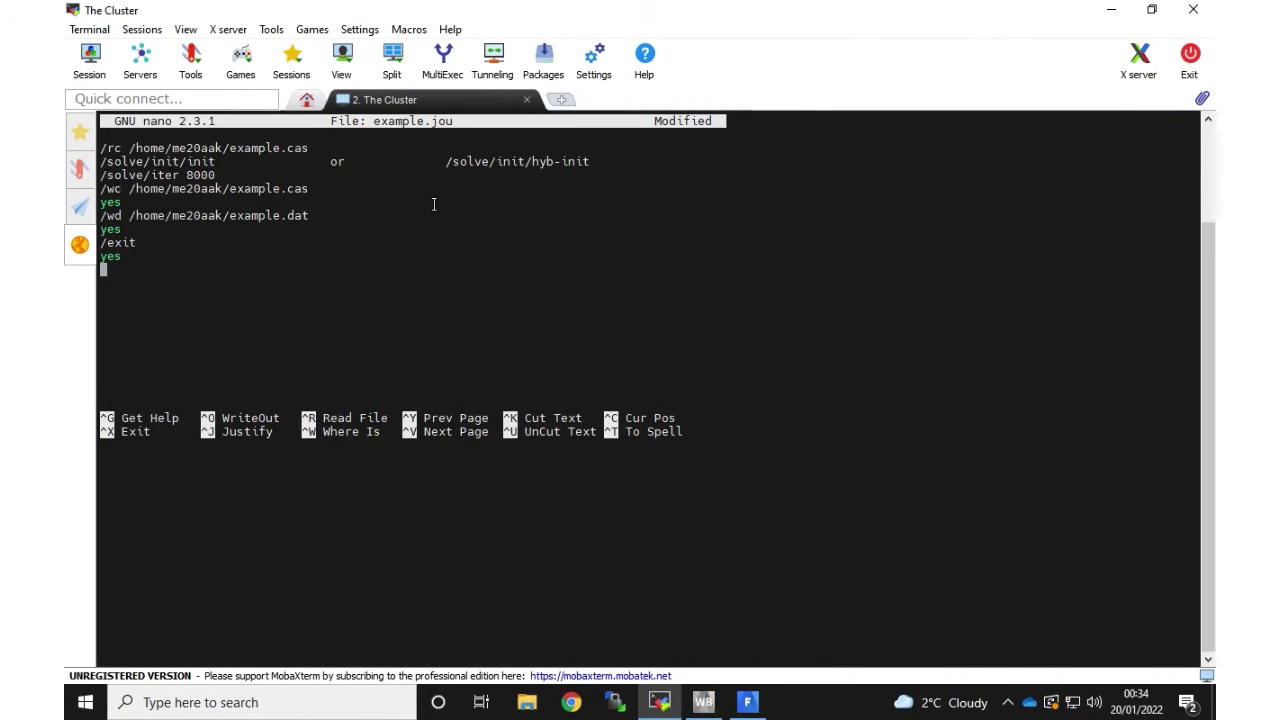
Remove the alternative hyb-init option from the journal's second line so it reads only /solve/init/init.
key("Up")
key("Up")
key("Up")
key("Up")
key("Up")
key("Up")
key("Up")
key("Up")
key("End")
key("BackSpace")
key("BackSpace")
key("BackSpace")
key("BackSpace")
key("BackSpace")
key("BackSpace")
key("BackSpace")
key("BackSpace")
key("BackSpace")
key("BackSpace")
key("BackSpace")
key("BackSpace")
key("BackSpace")
key("BackSpace")
key("BackSpace")
key("BackSpace")
key("BackSpace")
key("BackSpace")
key("BackSpace")
key("BackSpace")
key("BackSpace")
key("BackSpace")
key("BackSpace")
key("BackSpace")
key("BackSpace")
key("BackSpace")
key("BackSpace")
key("BackSpace")
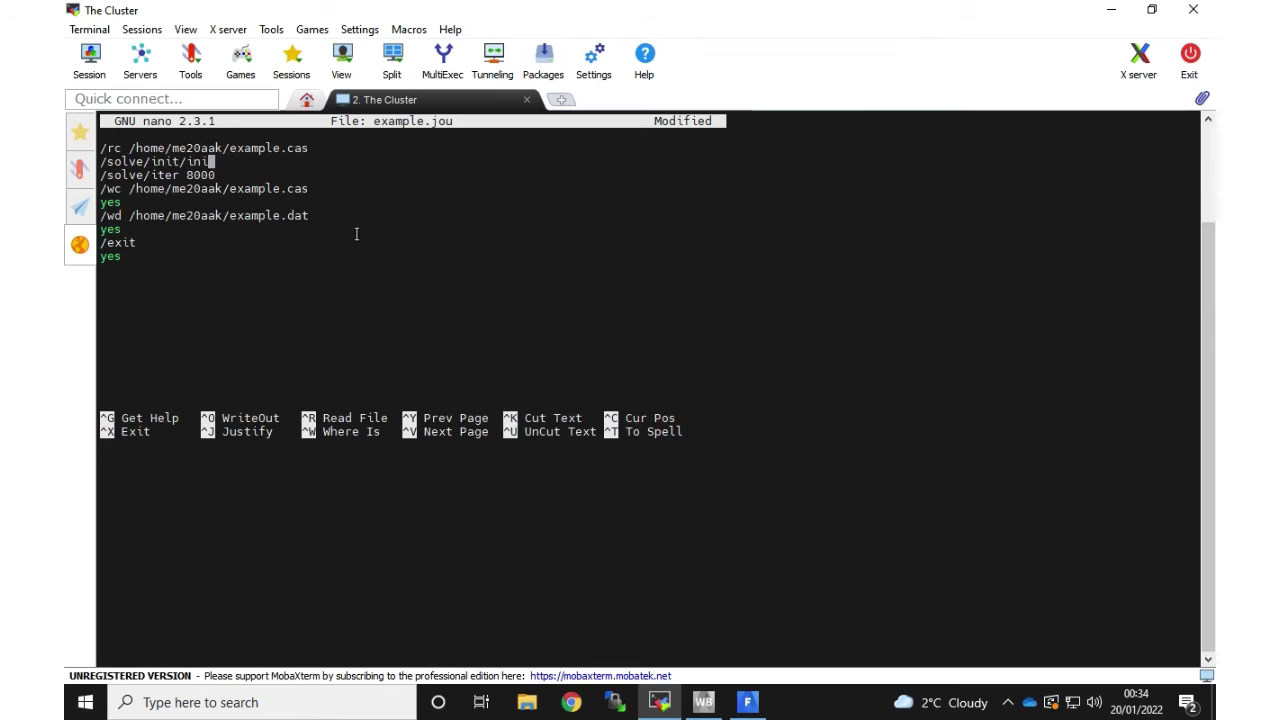
type("it")
Change the iteration command in the journal to /solve/iter 800.
key("Down")
key("BackSpace")
key("BackSpace")
type("8")
key("BackSpace")
type("0")
Save the journal under the name example.jou and exit nano.
key("Down")
key("Down")
key("Down")
key("Down")
key("Down")
key("Down")
key("Down")
key("Down")
key("Up")
key("ctrl+x")
key("y")
key("Return")
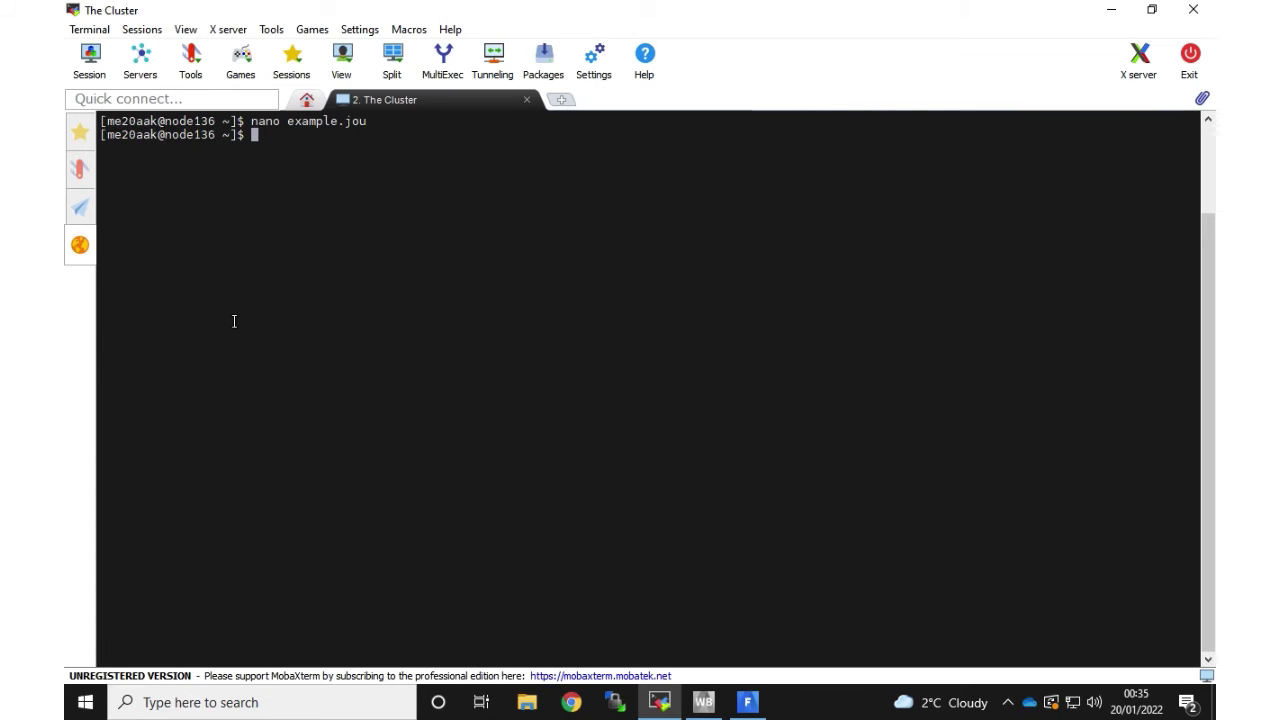
Reopen example.jou in nano to check its saved commands and close it.
type("nano example.jou")
key("Return")
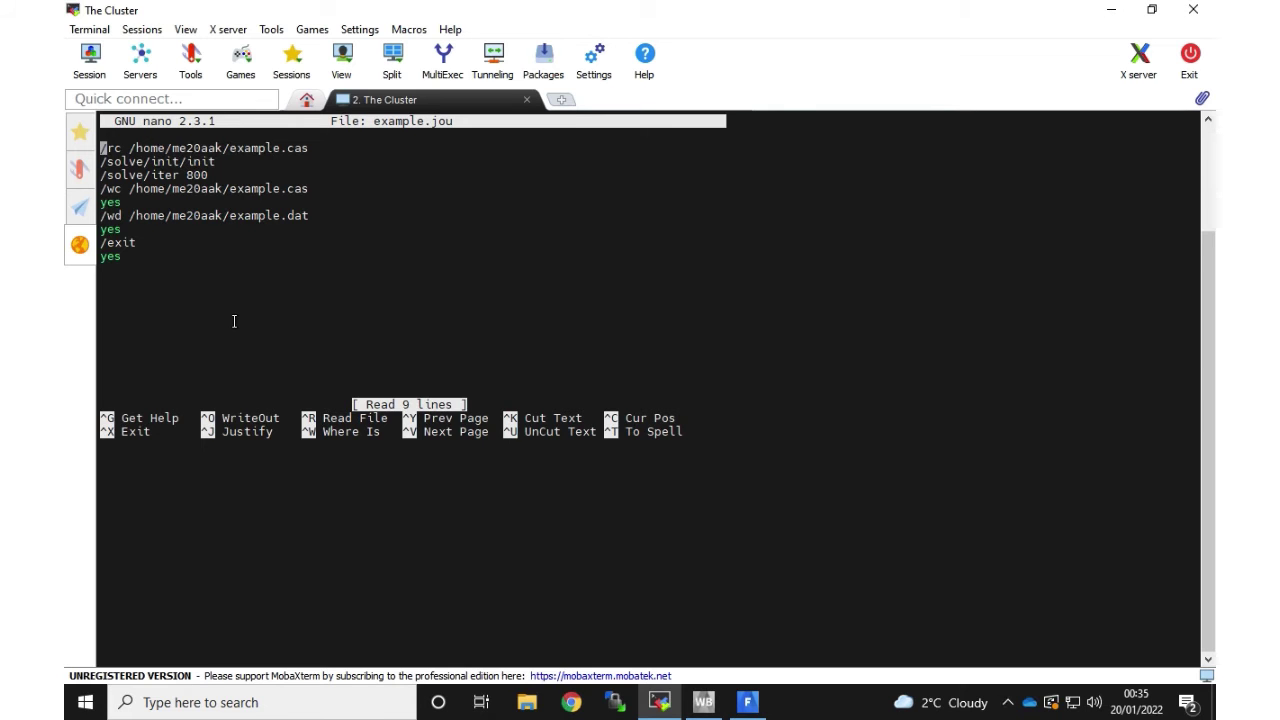
key("ctrl+x")
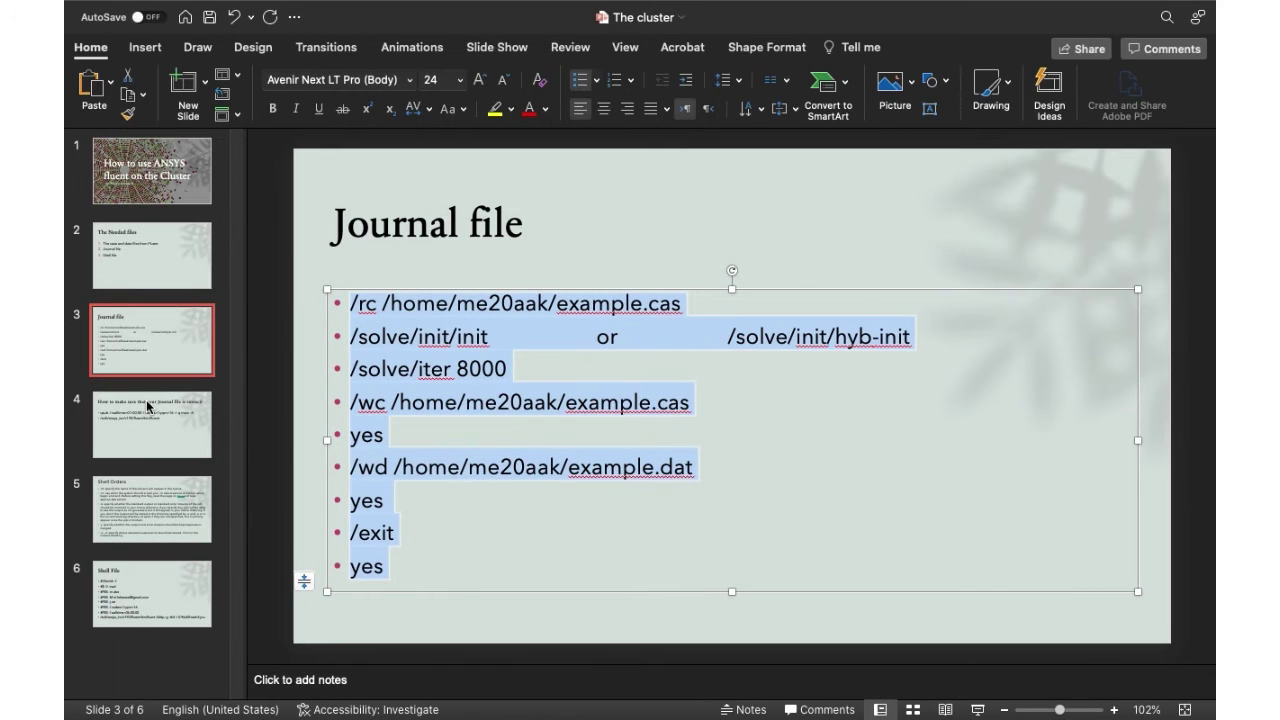
Switch to the PowerPoint slide show and examine the Shell Orders flags and the Shell File script lines.
left_click(978, 709)
key("Right")
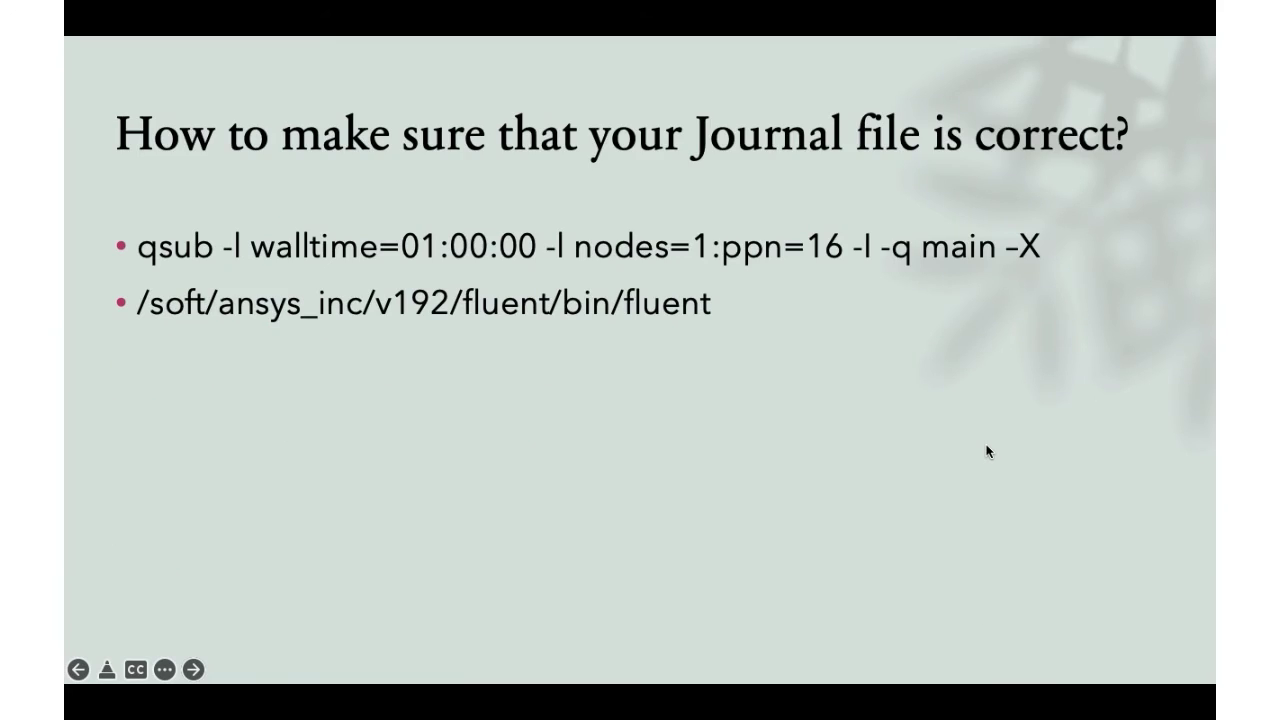
key("Right")
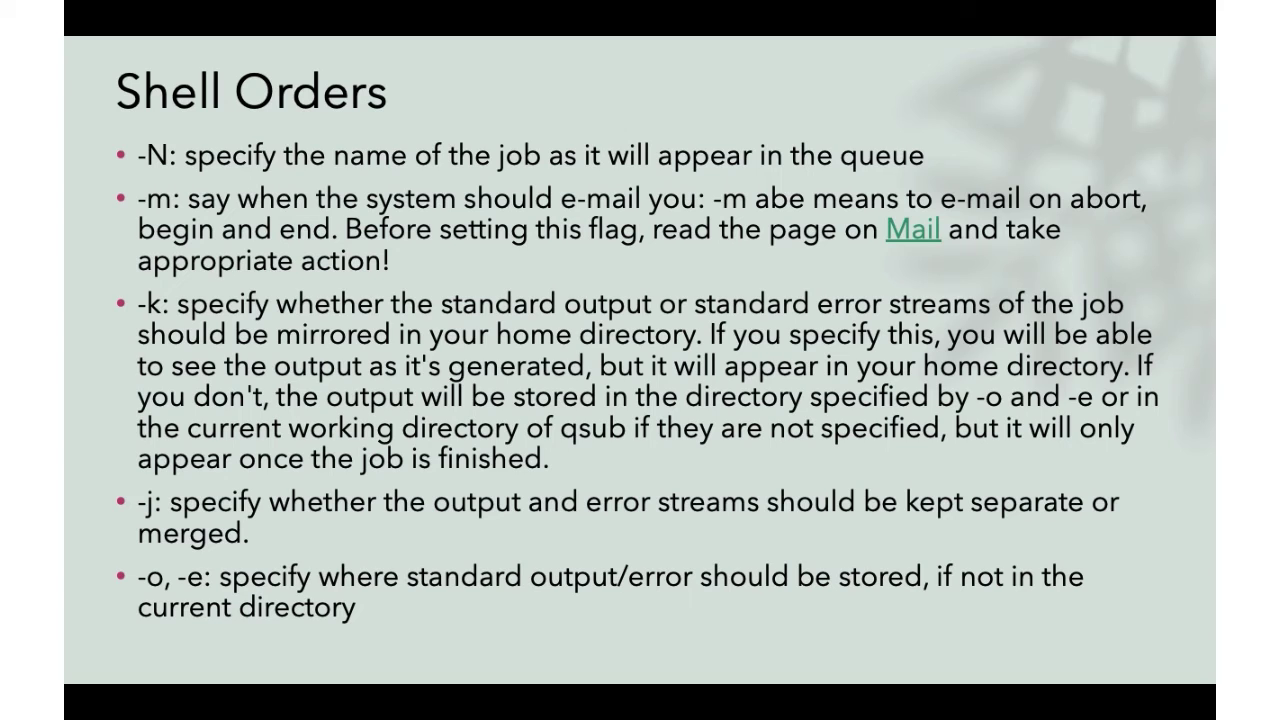
key("Right")
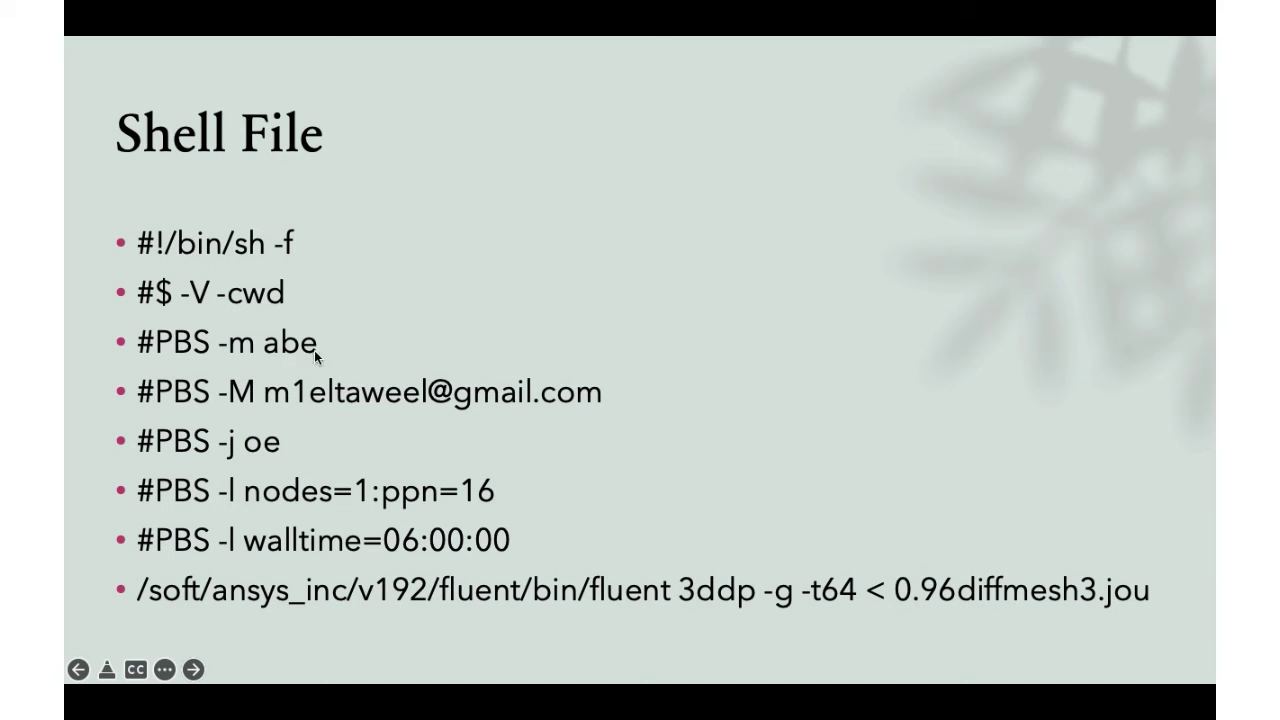
key("Right")
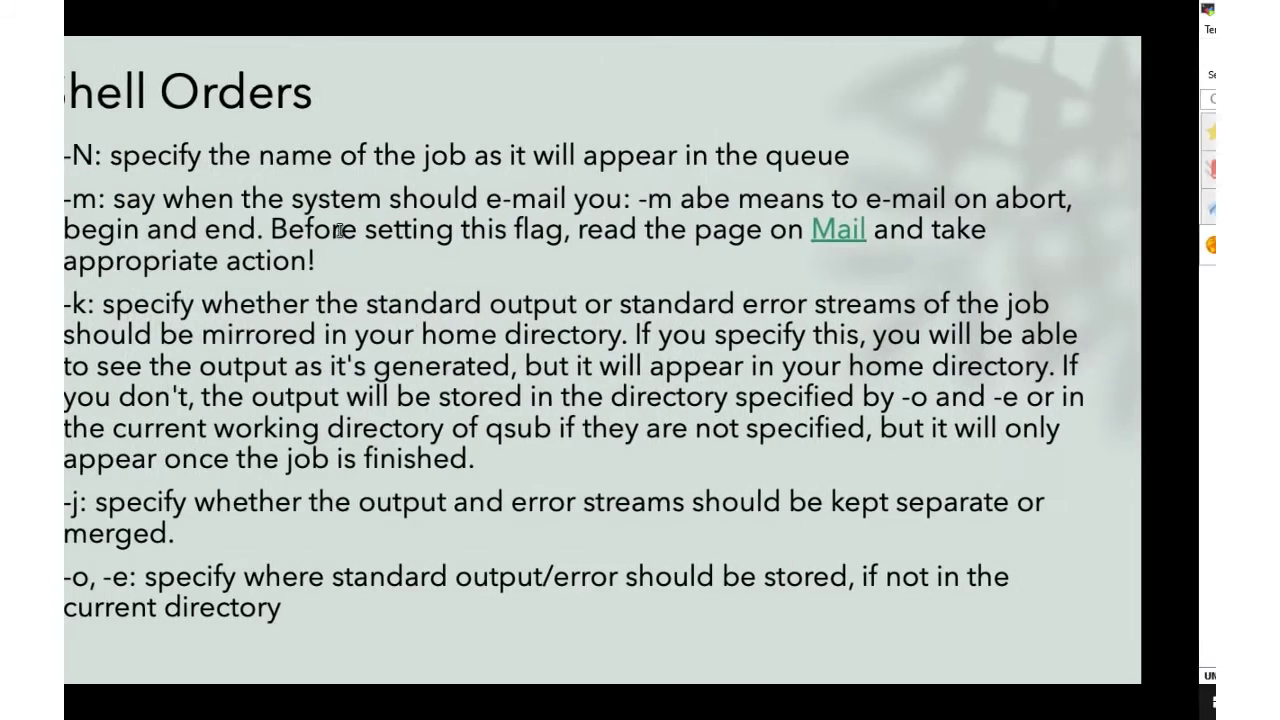
key("Right")
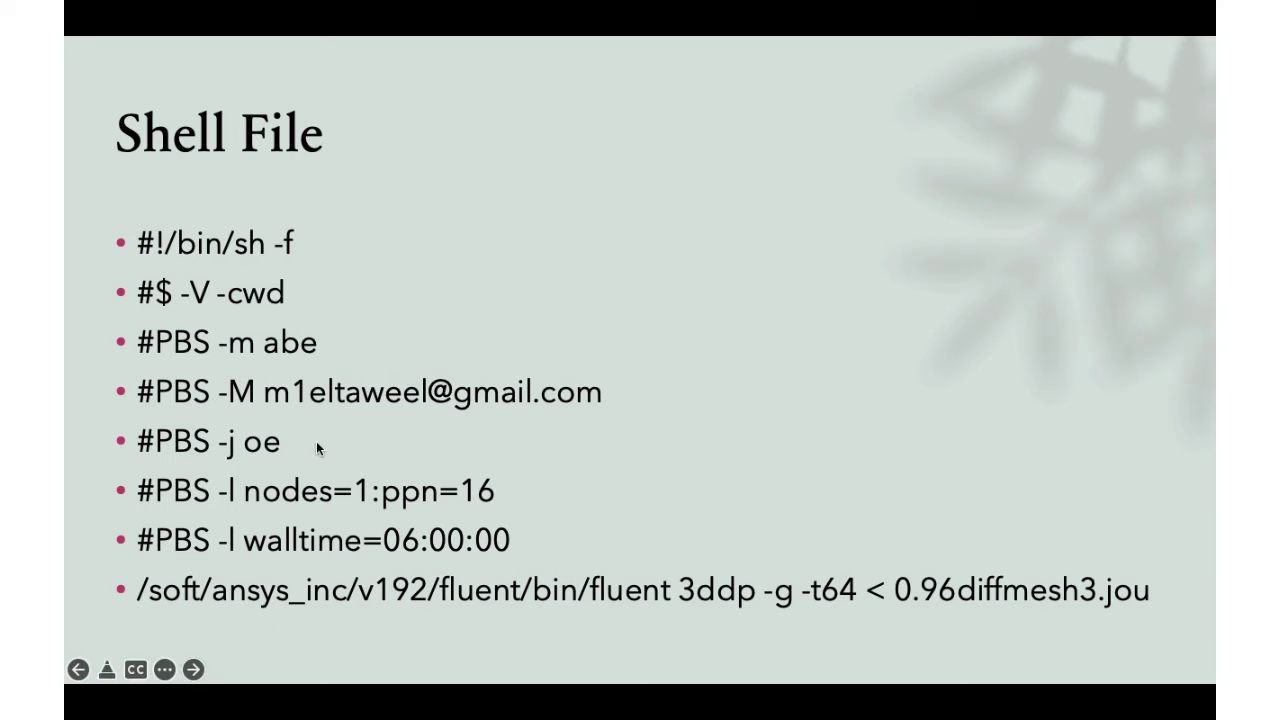
key("Right")
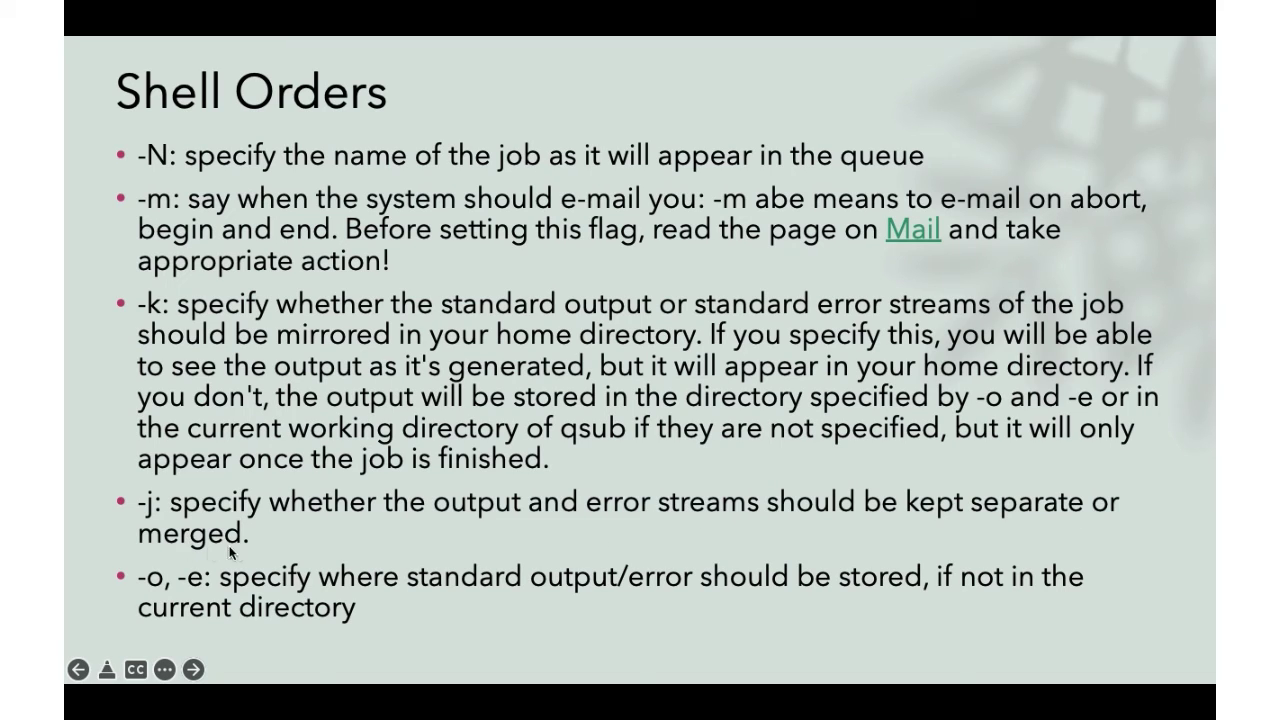
left_click(298, 531)
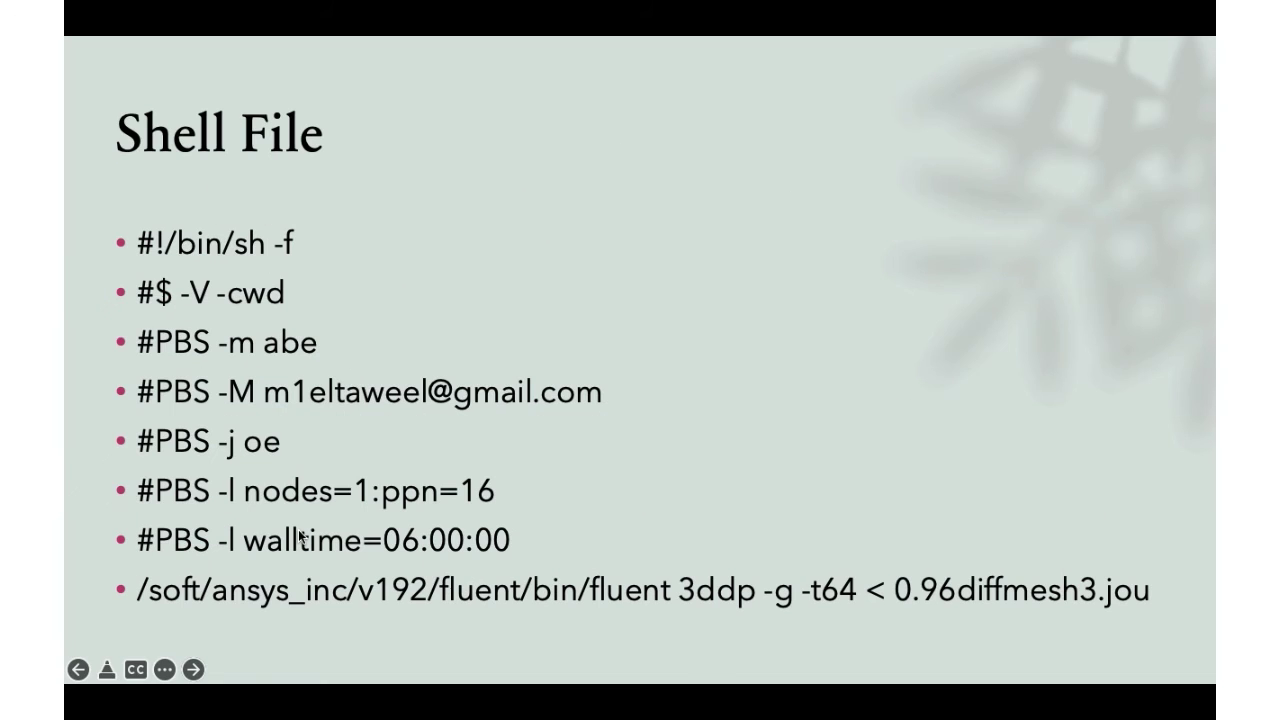